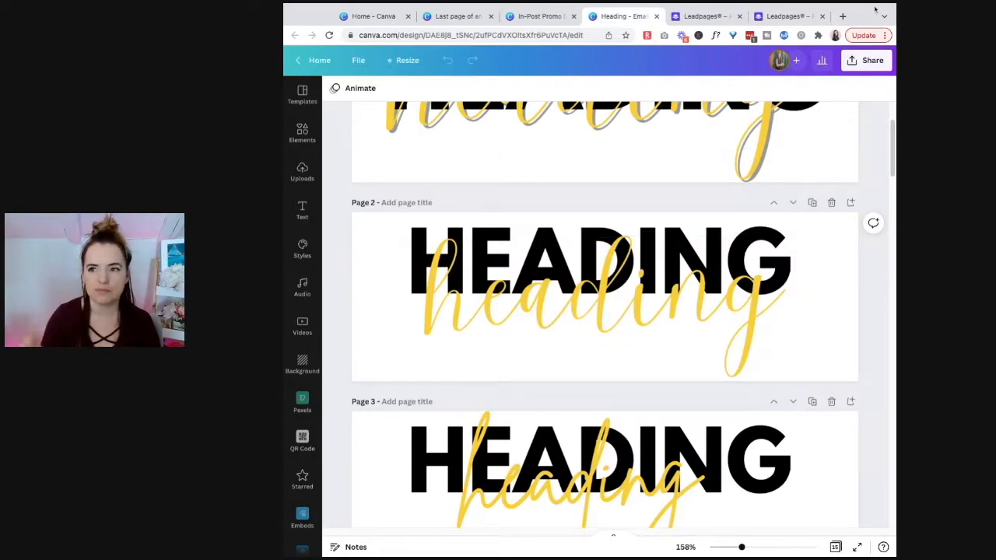
Step: Open PicMonkey in a new browser tab and open the original image of The Money Calendar Logo for editing
left_click(842, 16)
type("pic")
key("Return")
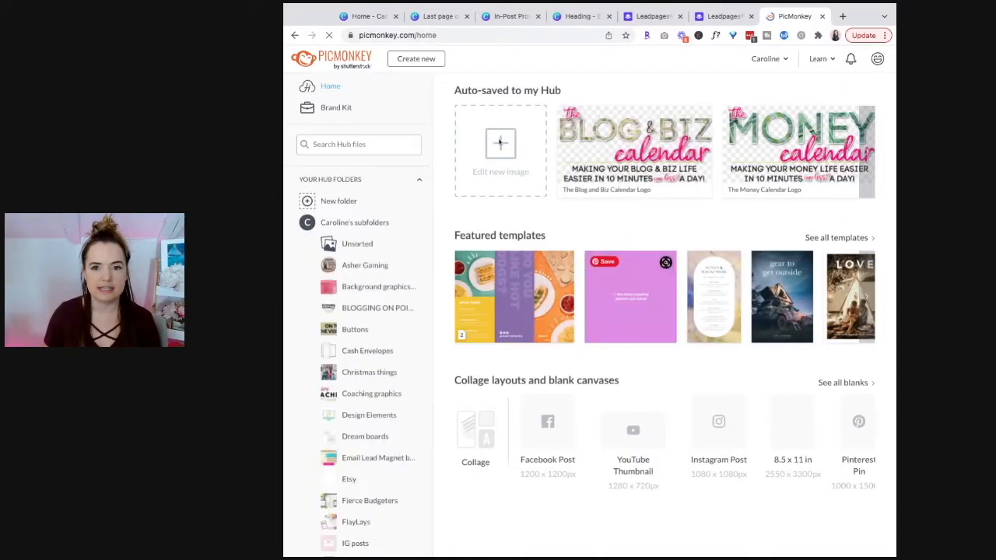
left_click(673, 162)
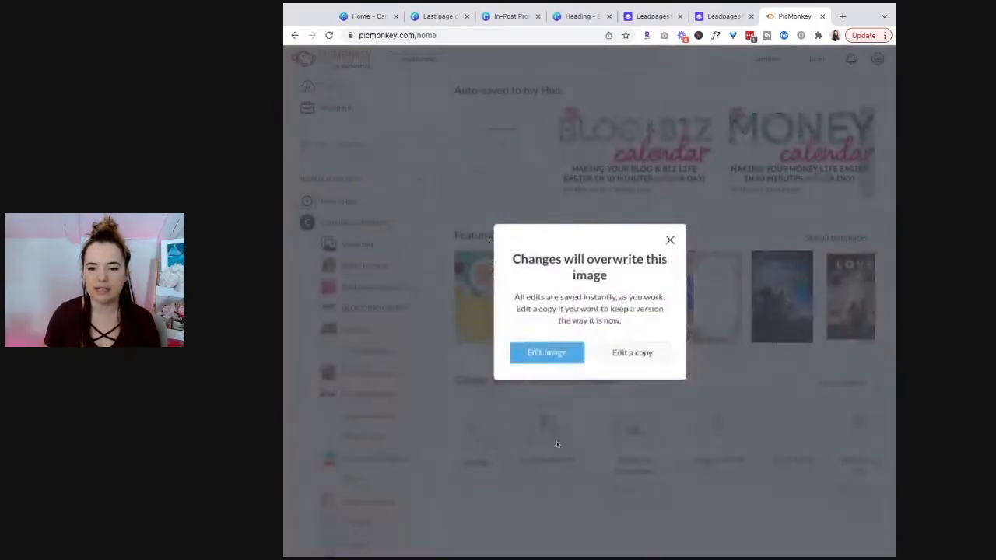
left_click(547, 352)
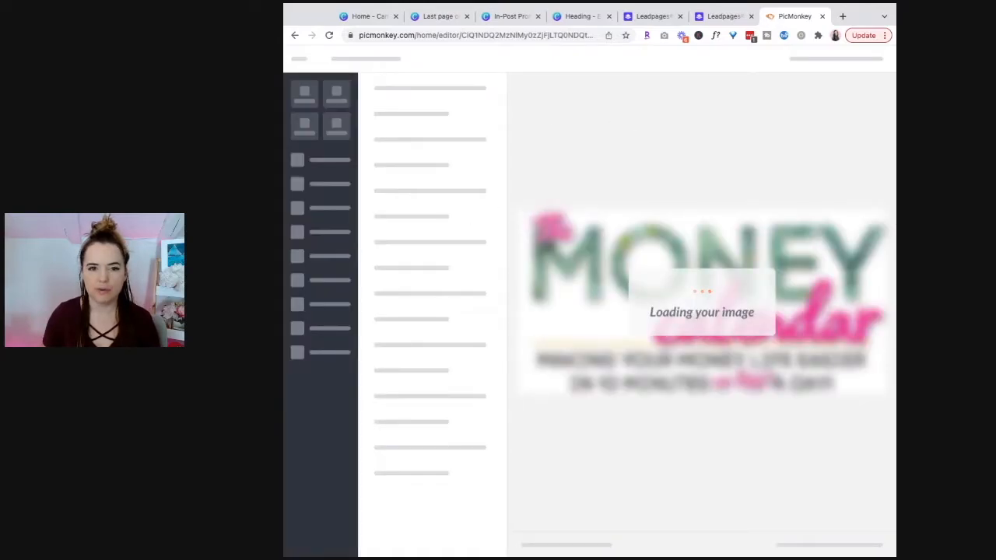
mouse_move(285, 256)
left_mouse_down()
mouse_move(241, 256)
mouse_move(274, 259)
left_mouse_up()
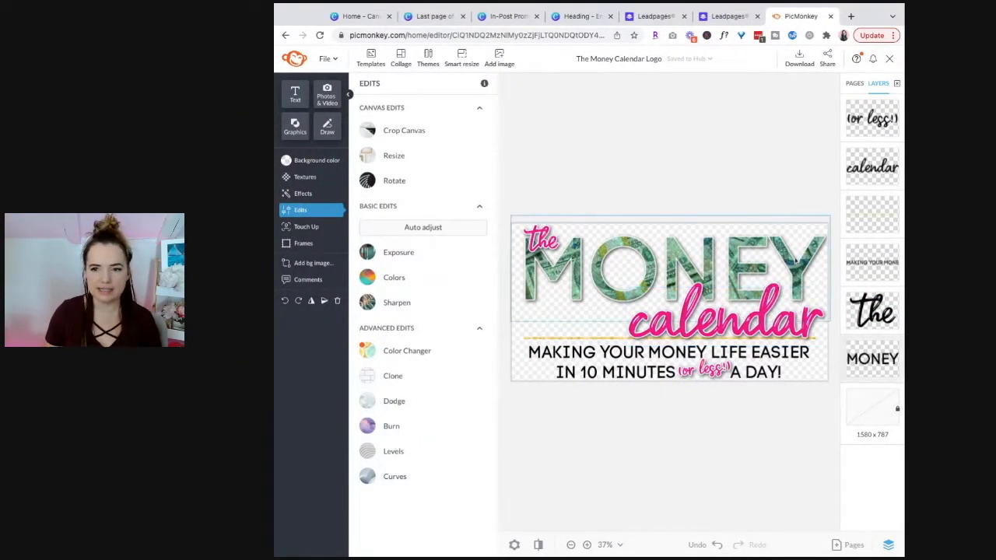
Step: Change the image fill of the word MONEY in the logo to the dollar-bill picture
left_click(794, 262)
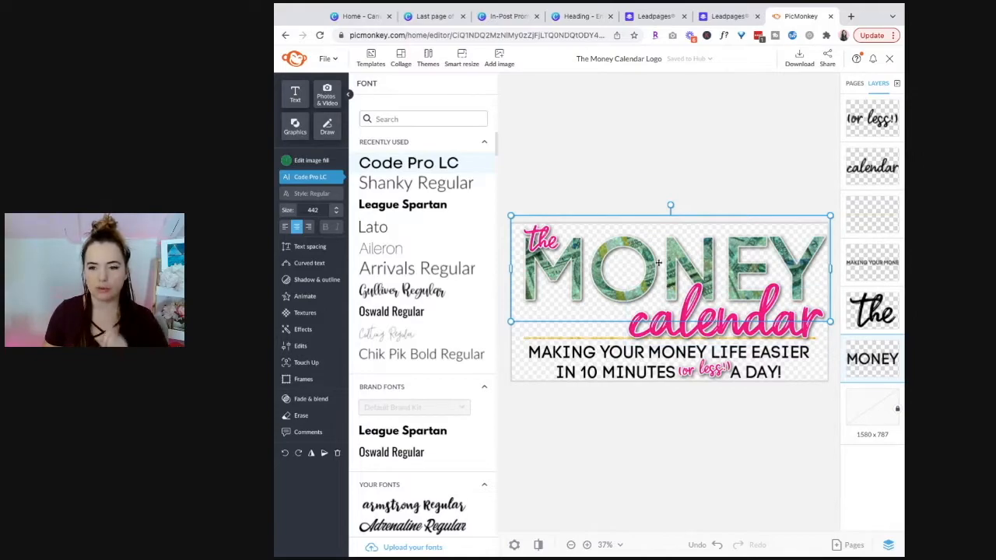
left_click(752, 192)
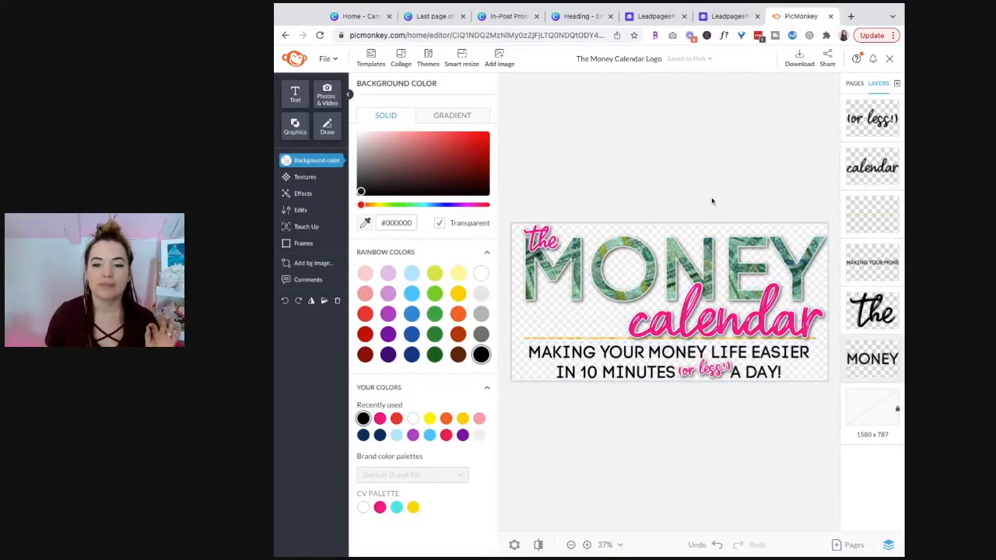
left_click(638, 247)
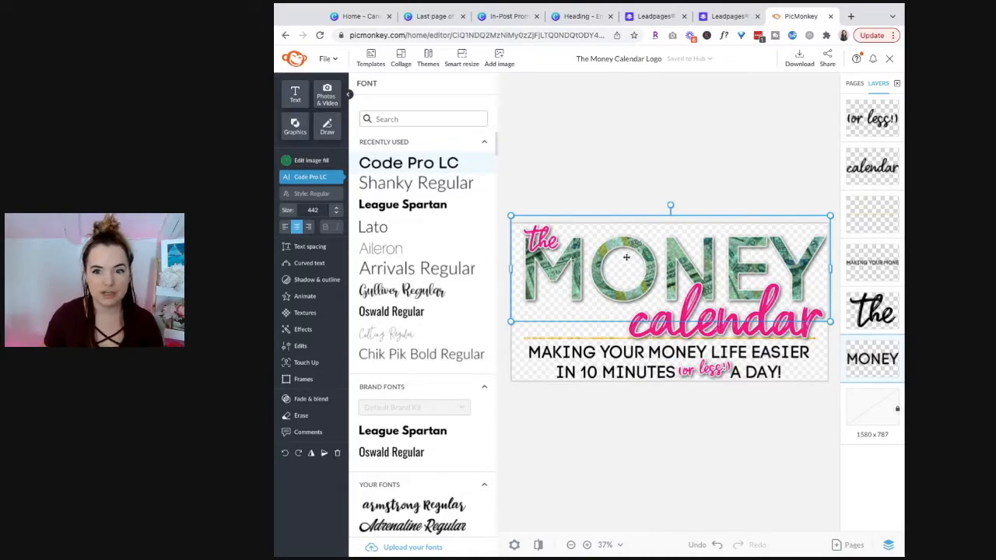
left_click(320, 164)
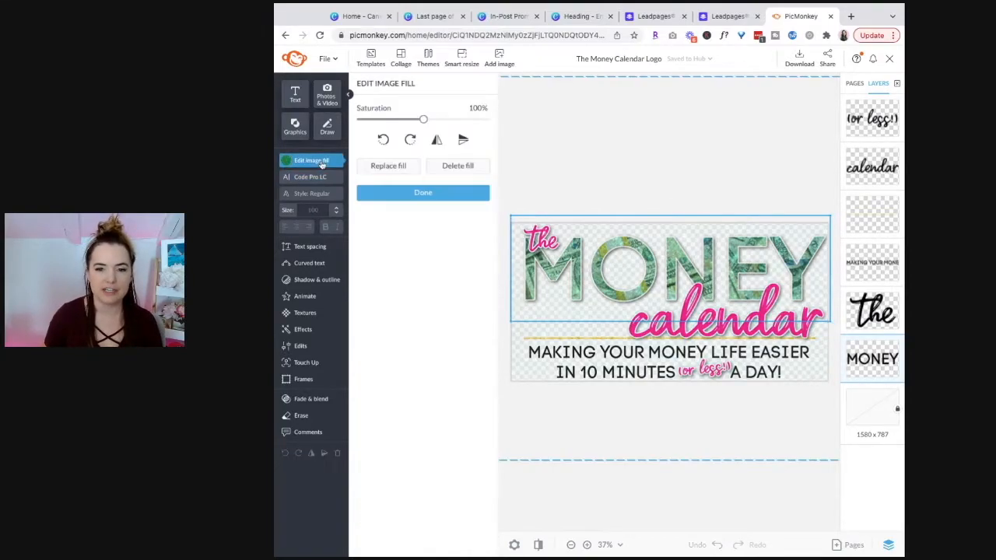
left_click(459, 166)
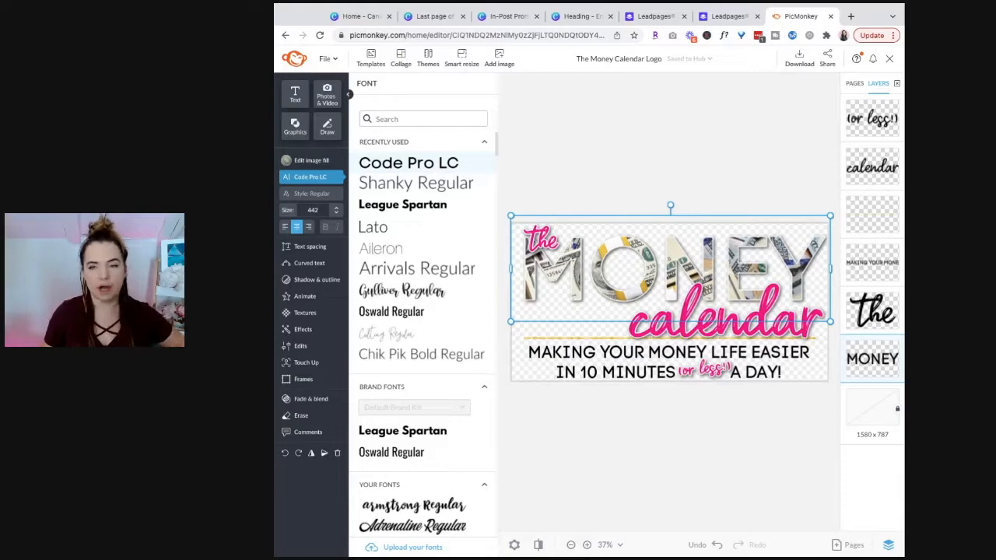
Step: Reposition the dollar-bill fill inside the MONEY letters and delete that fill from the text
left_click(319, 161)
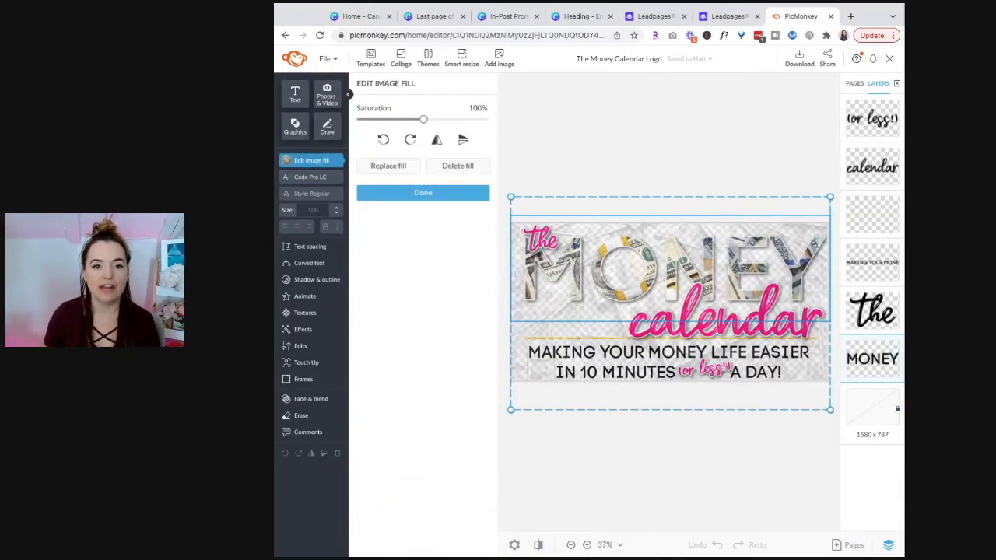
mouse_move(666, 260)
left_mouse_down()
mouse_move(666, 234)
mouse_move(666, 336)
mouse_move(666, 282)
mouse_move(666, 298)
left_mouse_up()
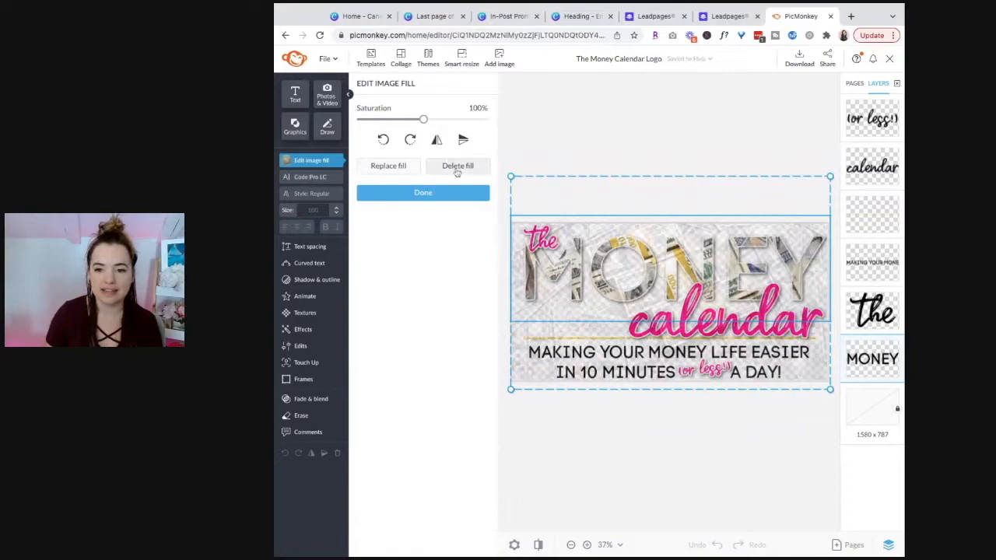
left_click(457, 166)
left_click(744, 166)
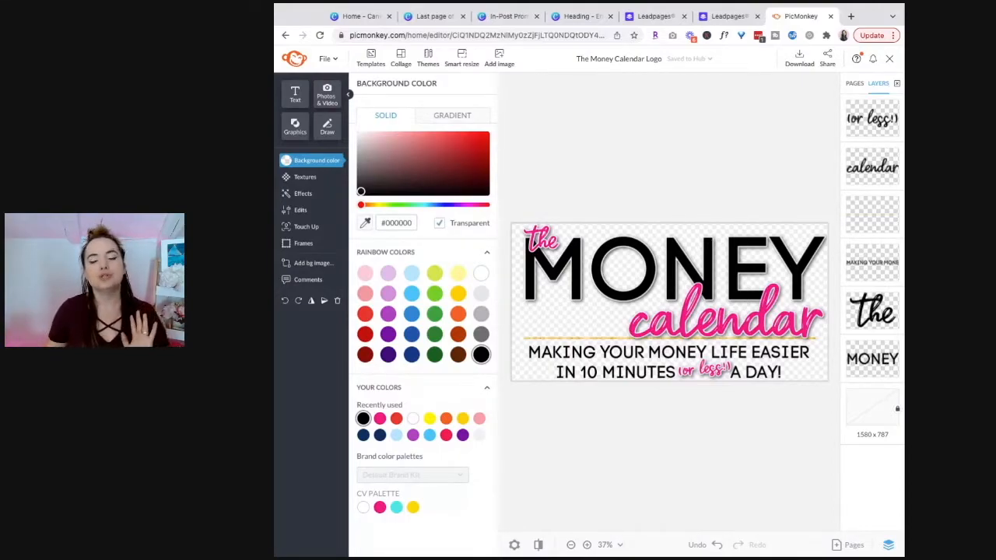
Step: Undo the fill changes on the word MONEY to restore its green image fill
key("ctrl+z")
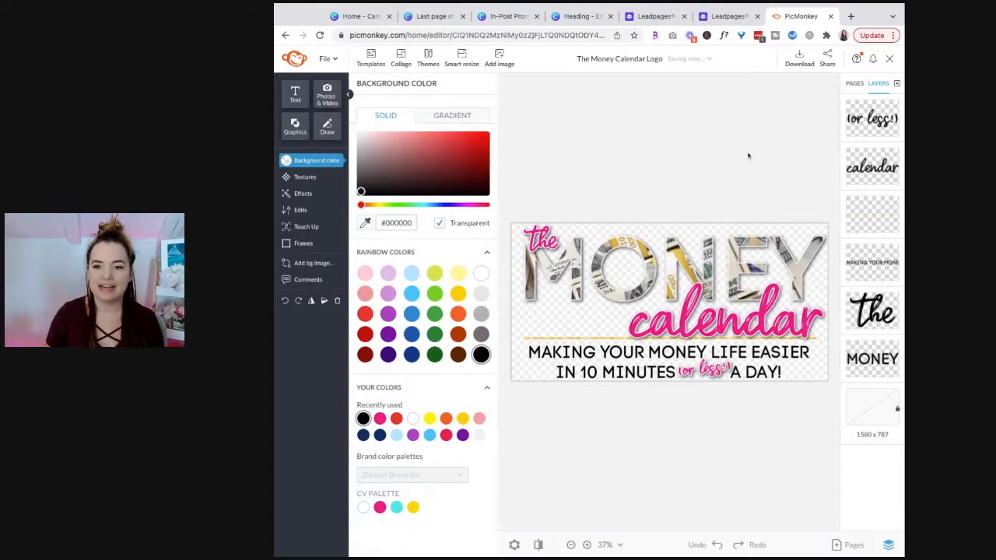
key("ctrl+z")
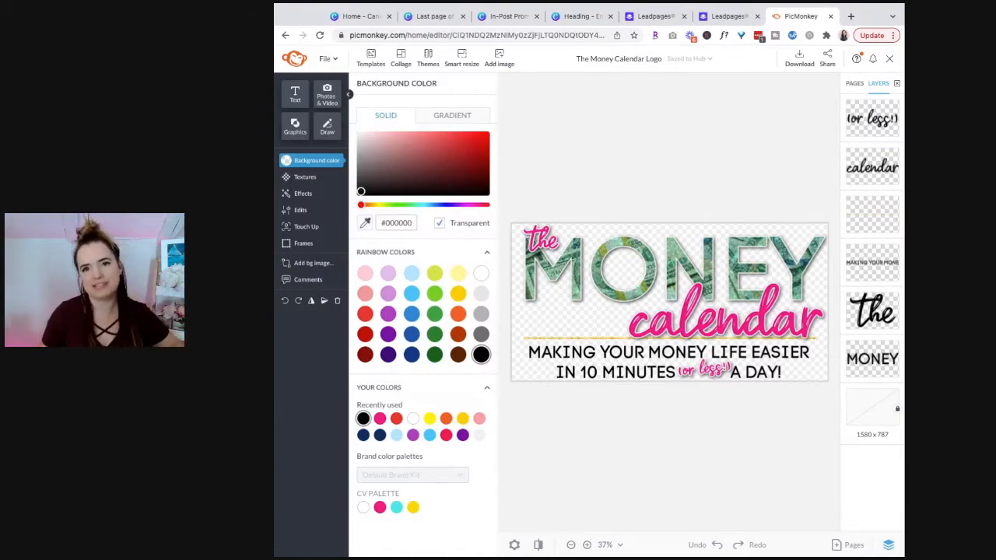
left_click(751, 264)
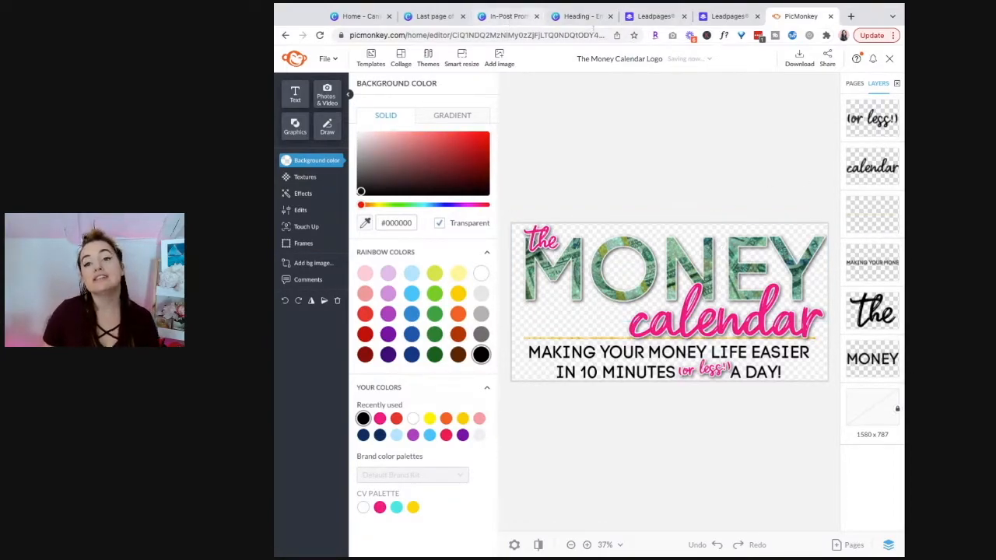
Step: Switch to the Canva heading design and nudge the yellow script heading on page 2 slightly upward
left_click(582, 18)
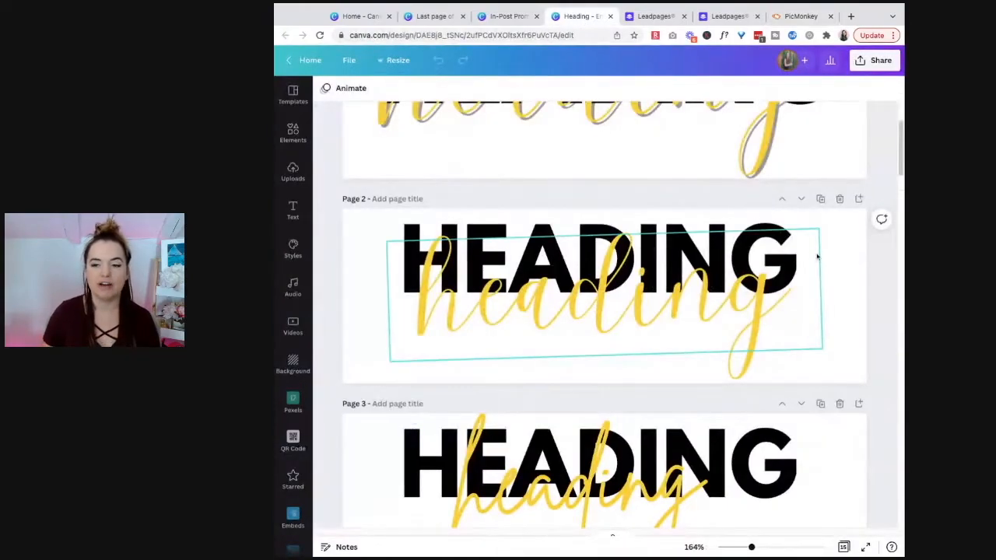
scroll(788, 265, "up", 2)
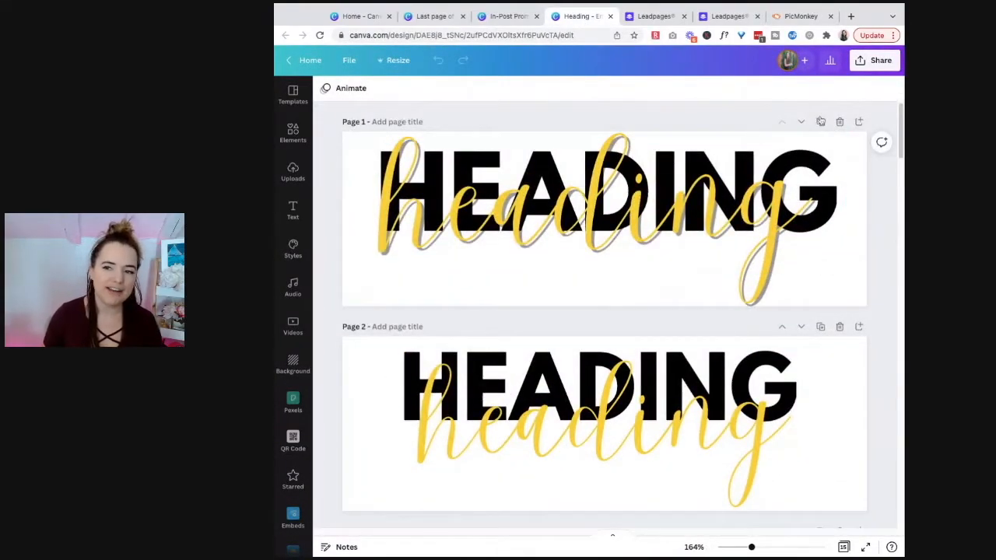
left_click_drag(693, 424, 694, 426)
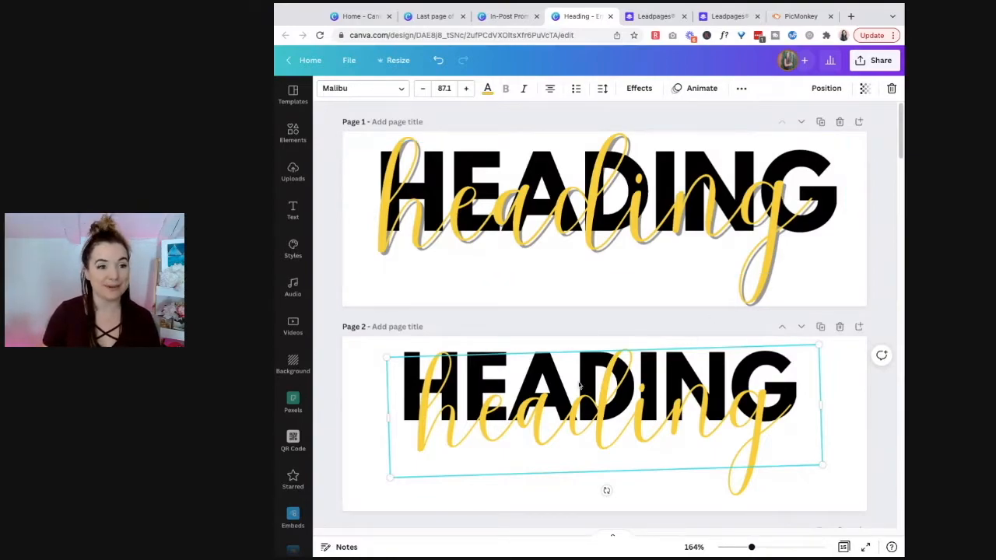
left_click_drag(646, 410, 636, 416)
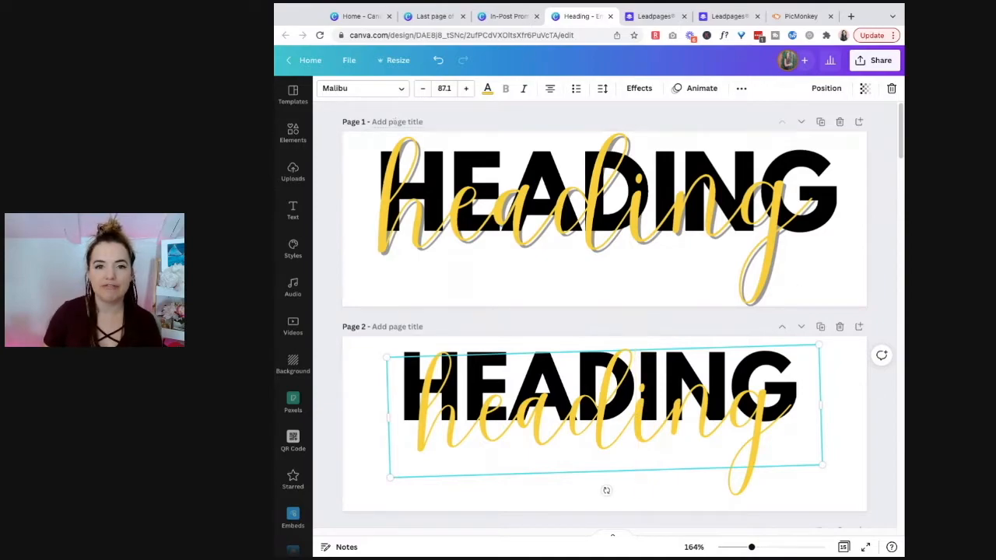
left_click(869, 388)
Step: Shrink the yellow script heading on page 2 and place it centrally over the bold black HEADING
left_click(709, 426)
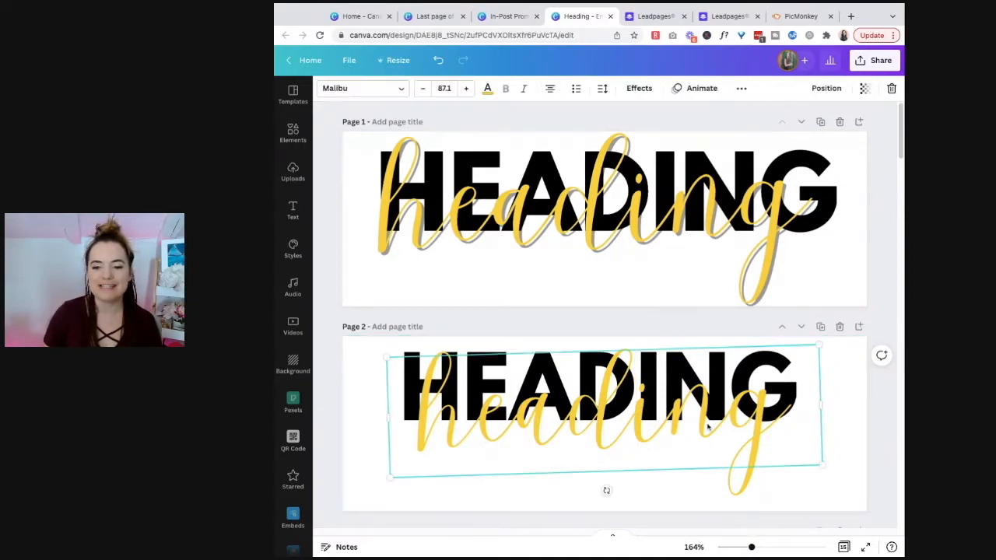
left_click_drag(817, 348, 764, 362)
left_click_drag(664, 409, 636, 422)
left_click(820, 405)
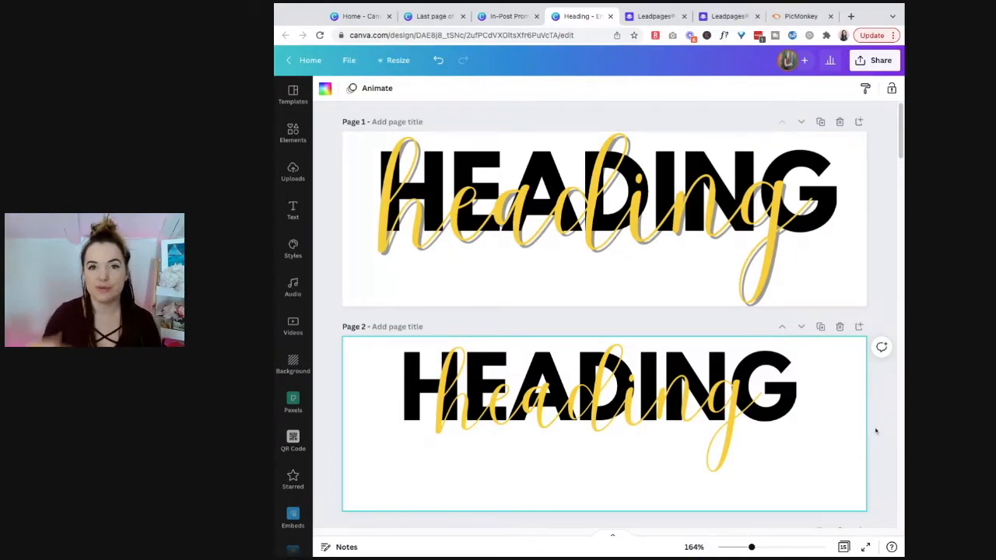
Step: Look through the heading samples down to page 6 and examine the layered outlined heading there
scroll(797, 380, "down", 4)
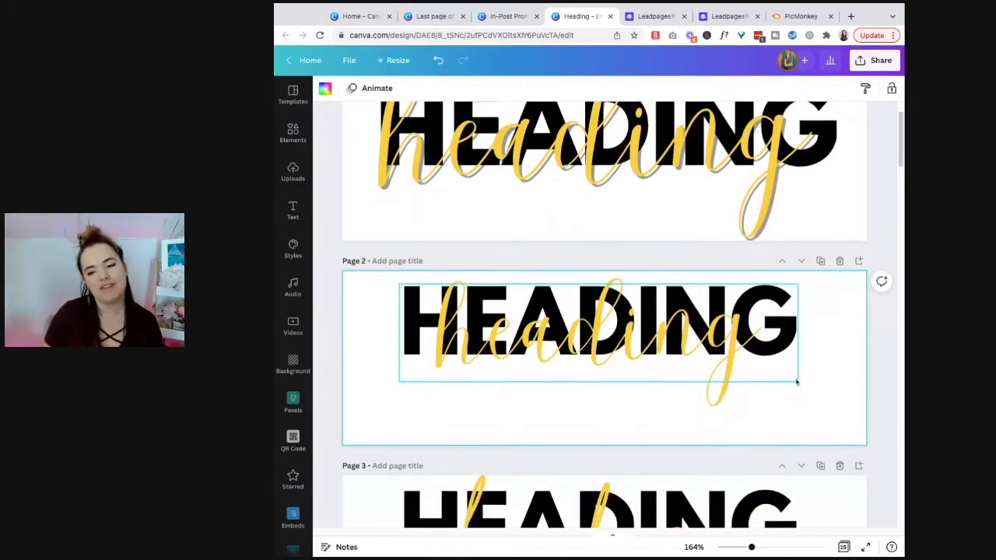
scroll(797, 379, "down", 3)
scroll(876, 345, "up", 1)
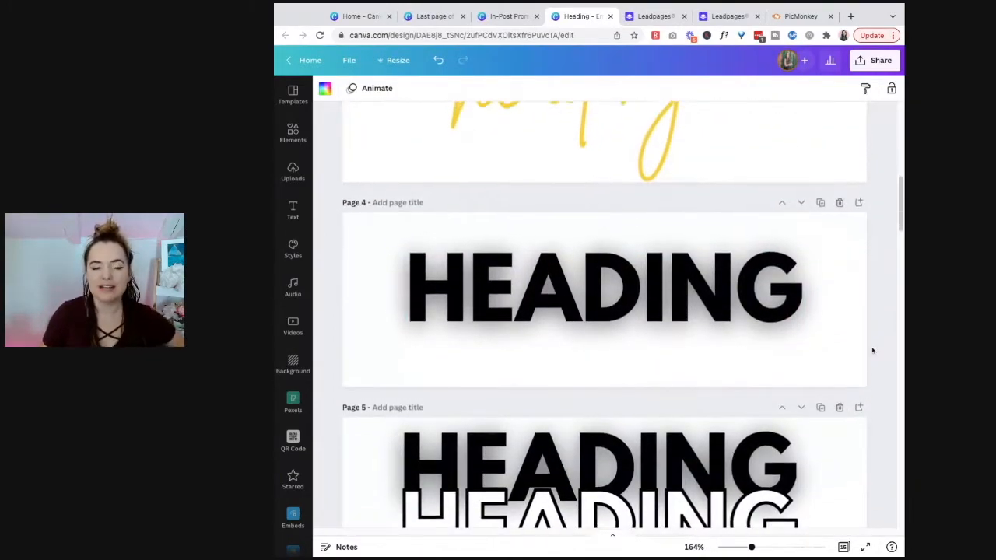
scroll(873, 343, "down", 5)
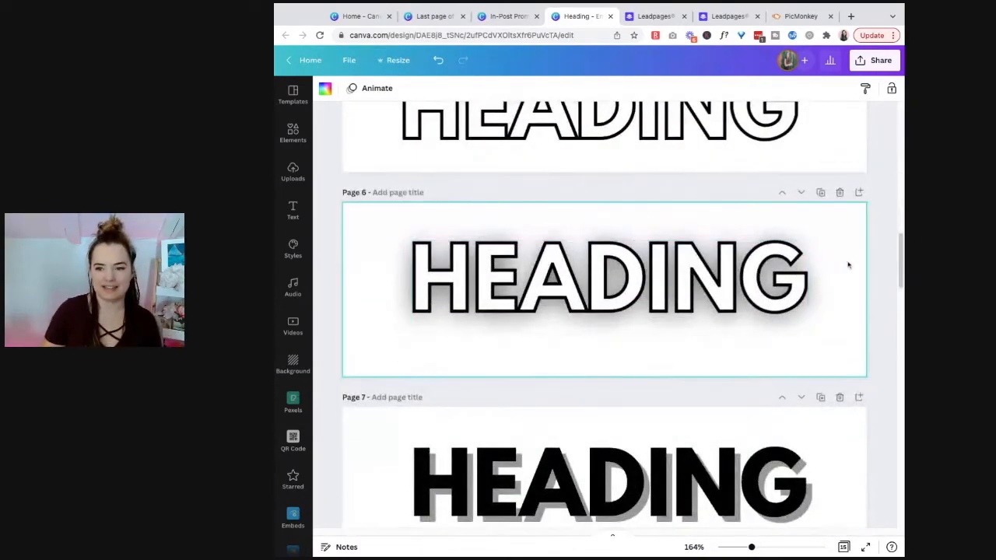
left_click(652, 272)
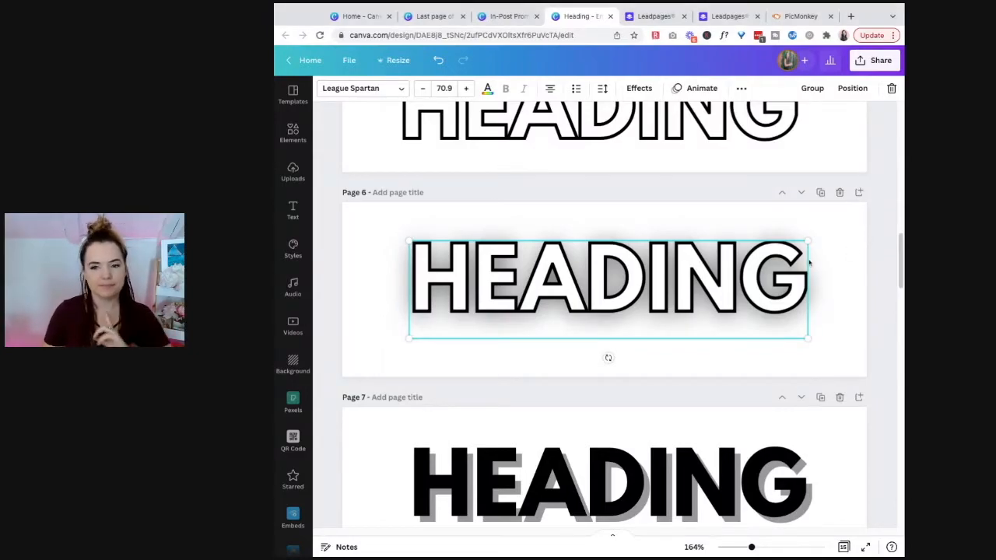
scroll(760, 246, "down", 1)
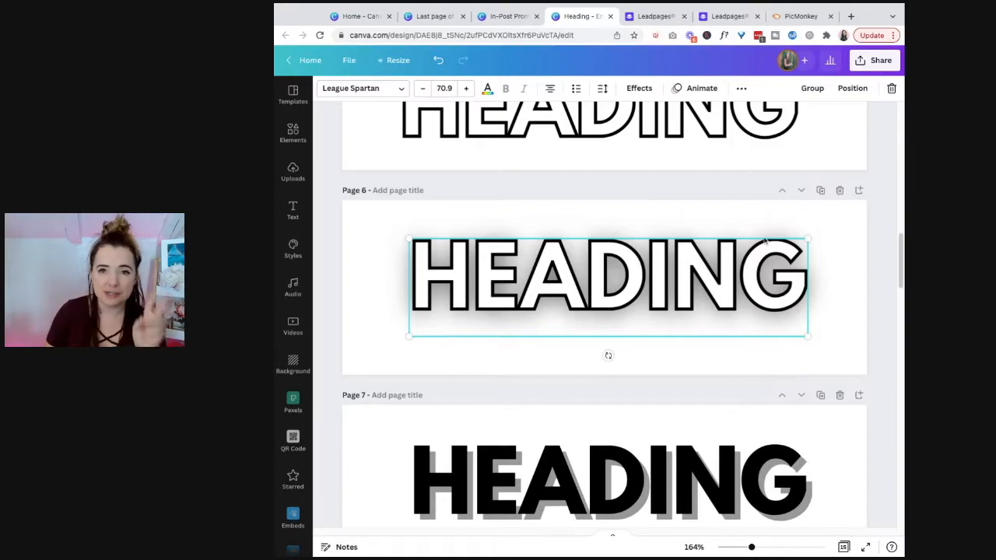
left_click(854, 271)
Step: Examine the Lift effect and its intensity setting on the black heading on page 4
scroll(689, 251, "up", 5)
left_click(687, 252)
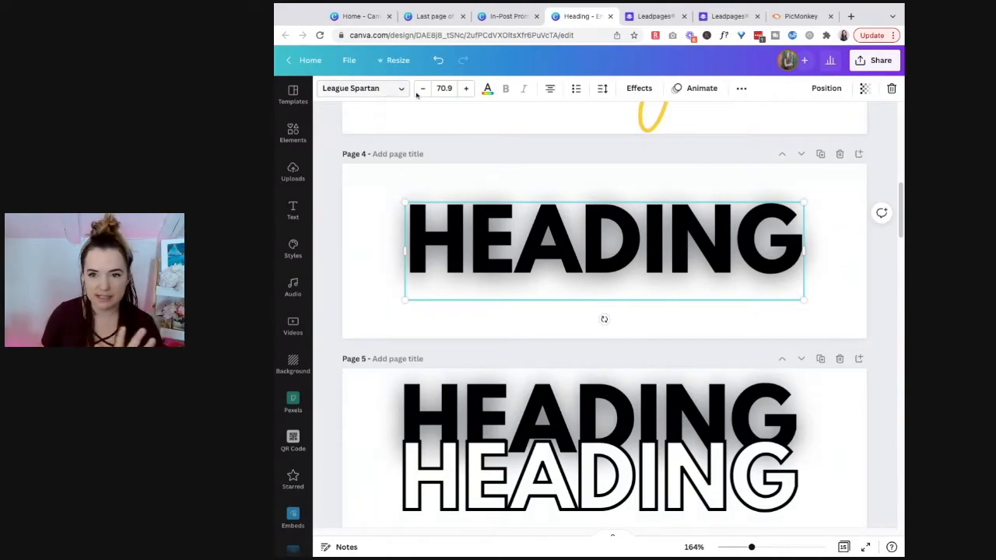
left_click(638, 88)
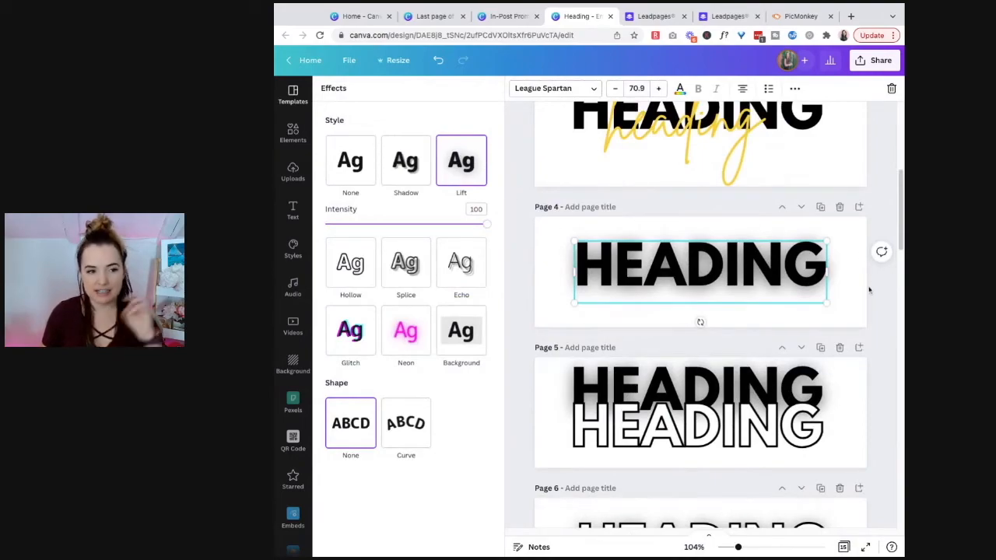
mouse_move(486, 224)
left_mouse_down()
mouse_move(379, 224)
mouse_move(485, 224)
left_mouse_up()
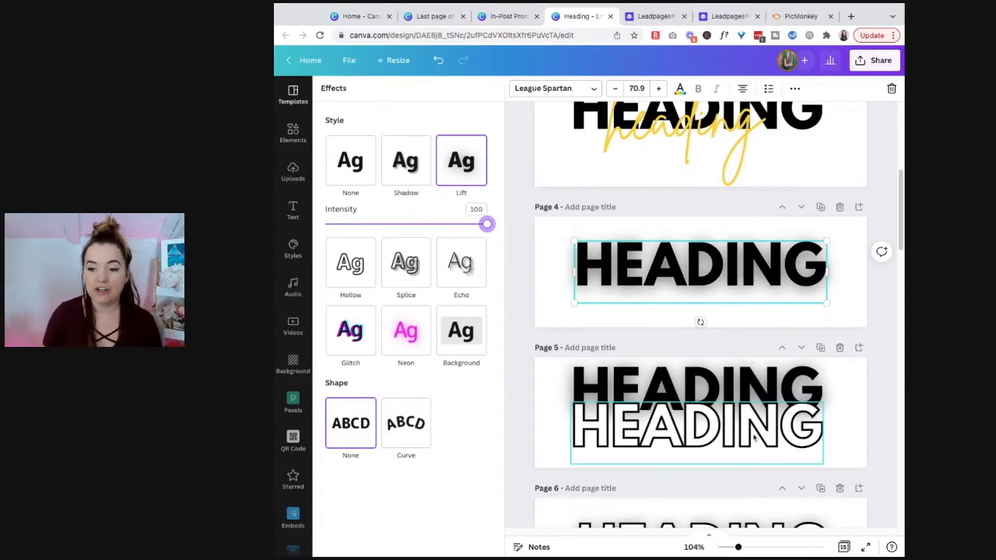
Step: Compare the effect settings of the black Lift heading and the white Splice heading on page 5
left_click(731, 412)
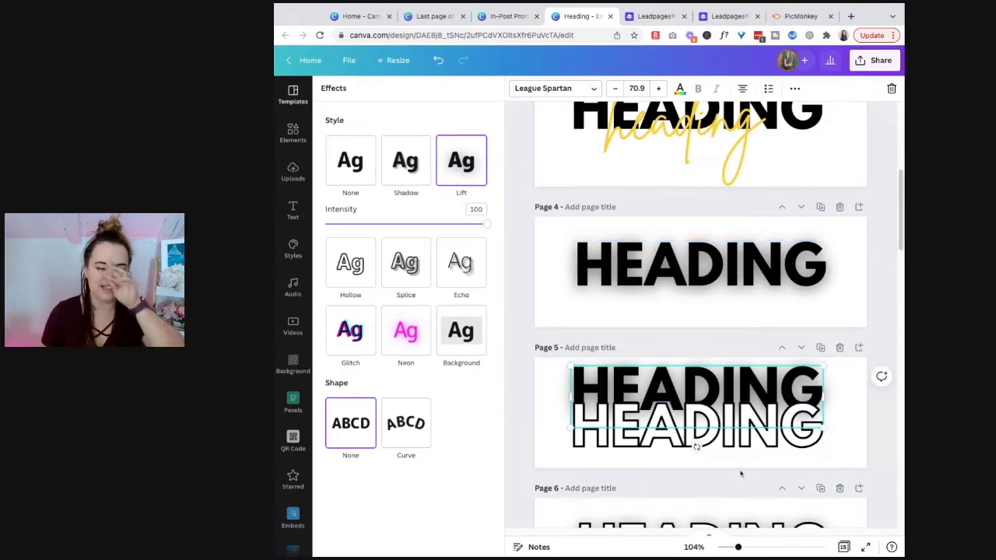
left_click(758, 439)
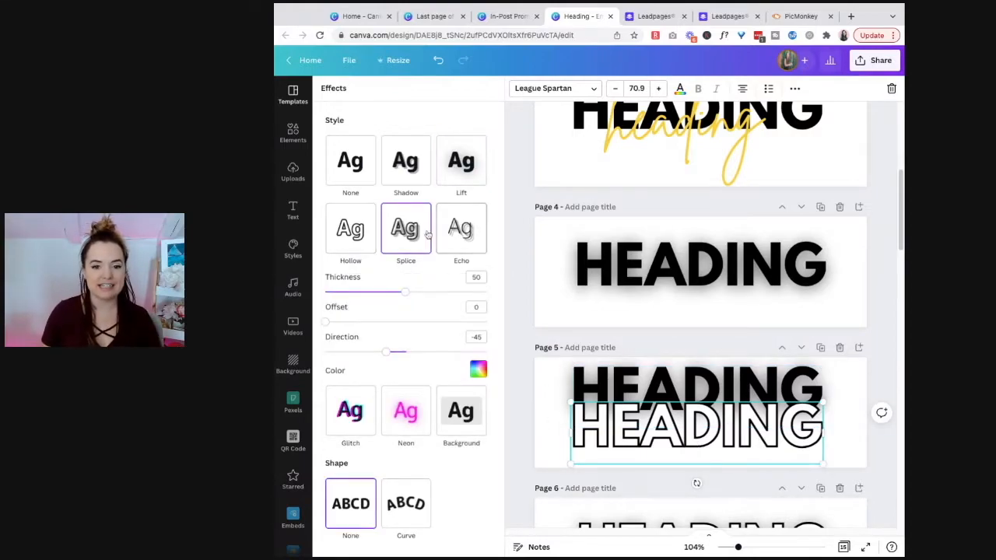
mouse_move(325, 322)
left_mouse_down()
mouse_move(389, 321)
mouse_move(324, 322)
left_mouse_up()
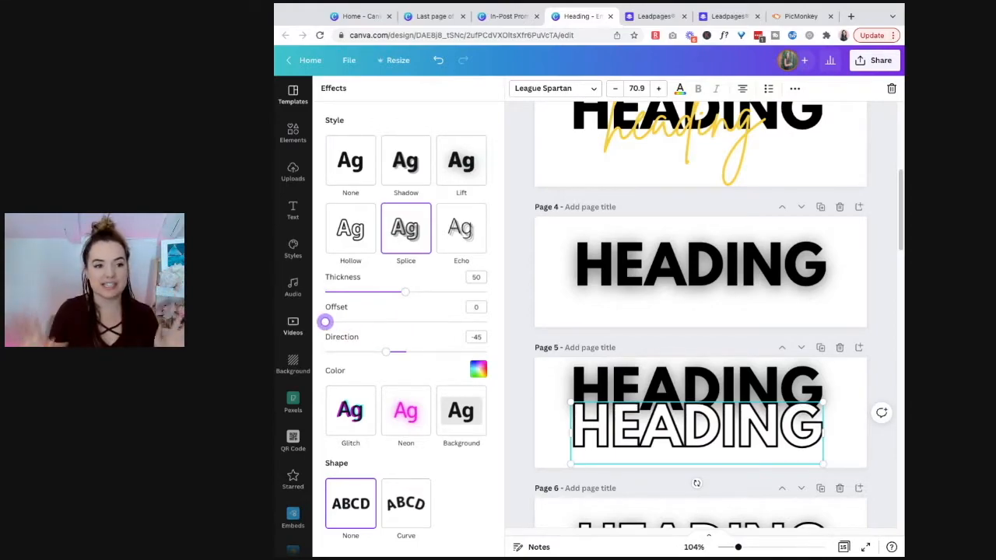
Step: Try shifting the white outlined heading on page 6 off the black heading beneath it, and undo the shift
scroll(740, 321, "down", 3)
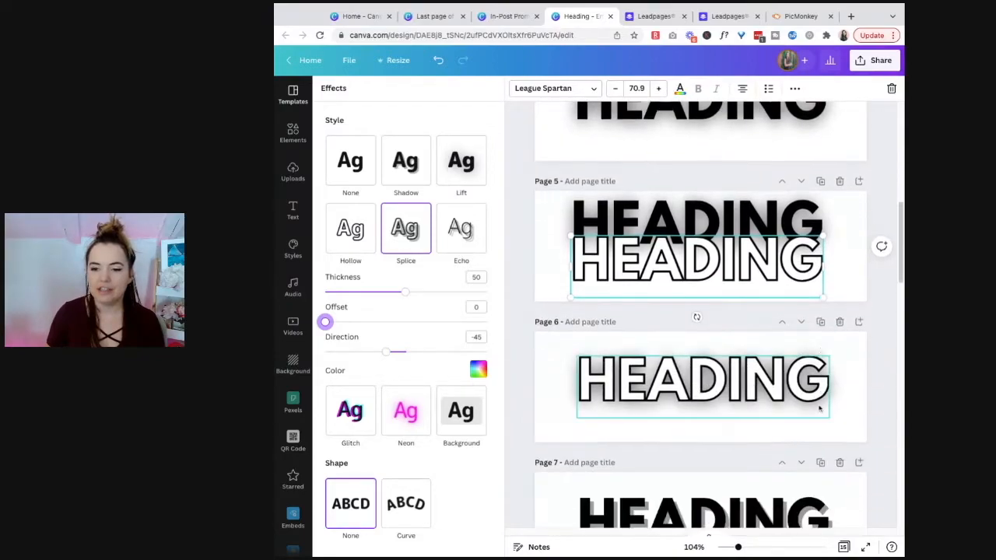
key("ctrl+v")
left_click_drag(744, 323, 740, 345)
left_click(646, 278)
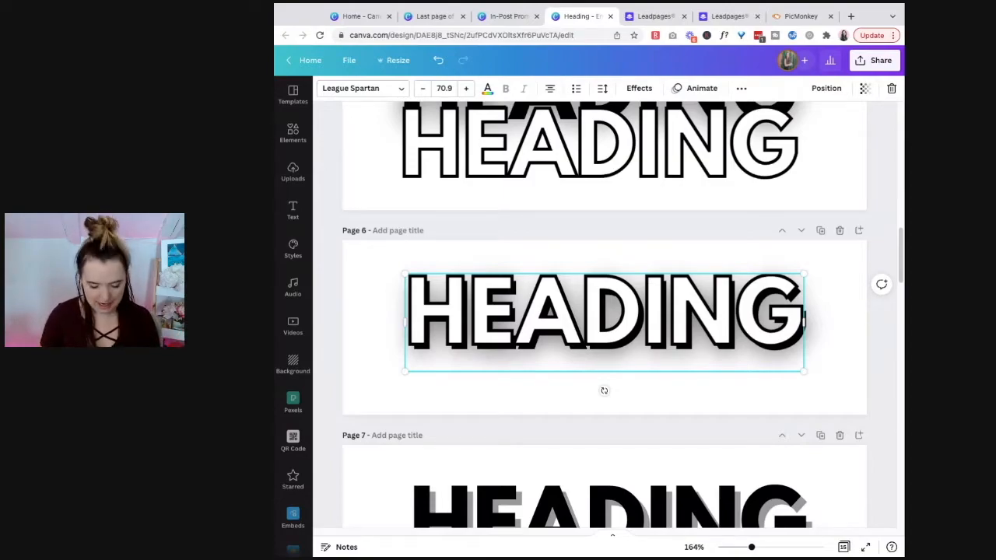
key("ctrl+z")
left_click(844, 308)
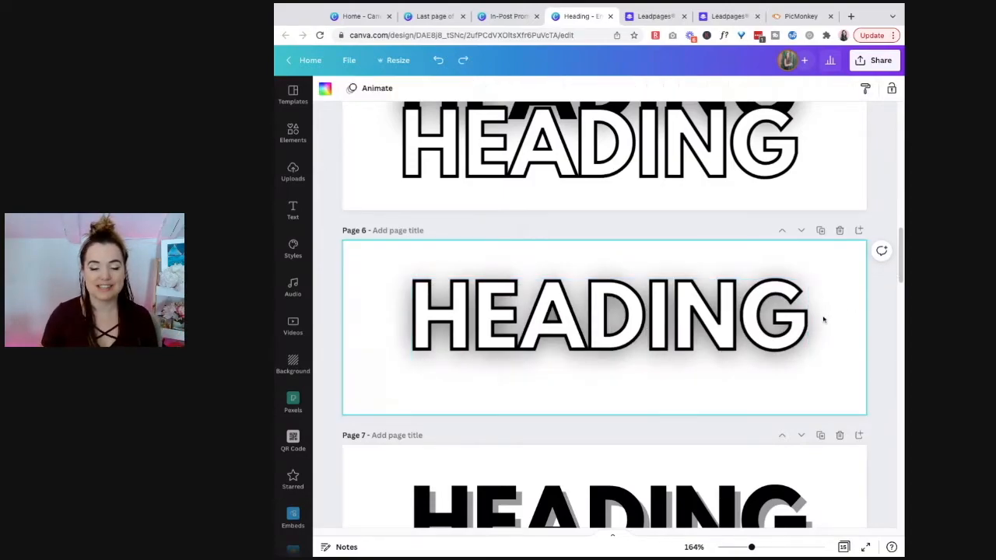
Step: Examine the layered heading designs on the last two pages, selecting the text layers of the NEXT-LEVEL SESSION heading on page 15
scroll(724, 271, "down", 20)
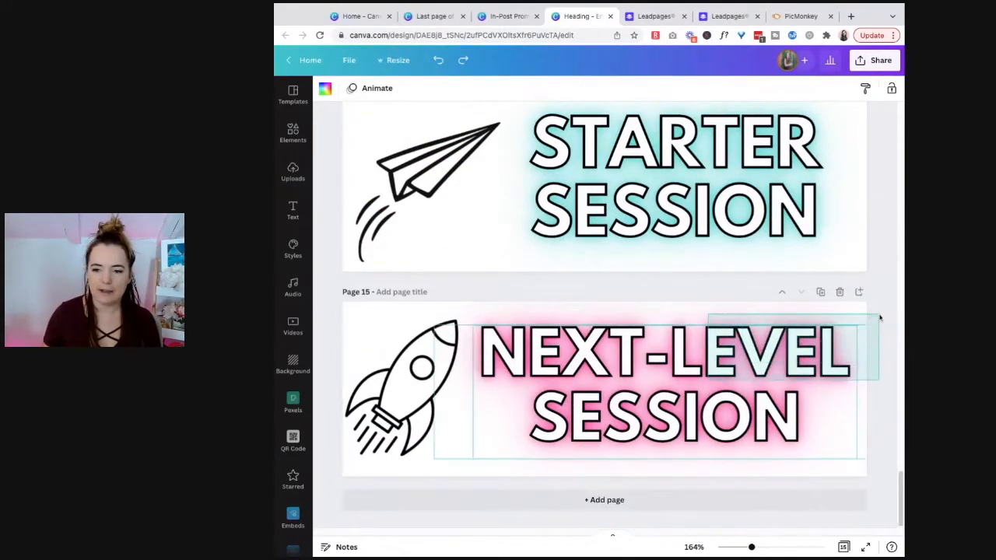
left_click(645, 414)
left_click(886, 307)
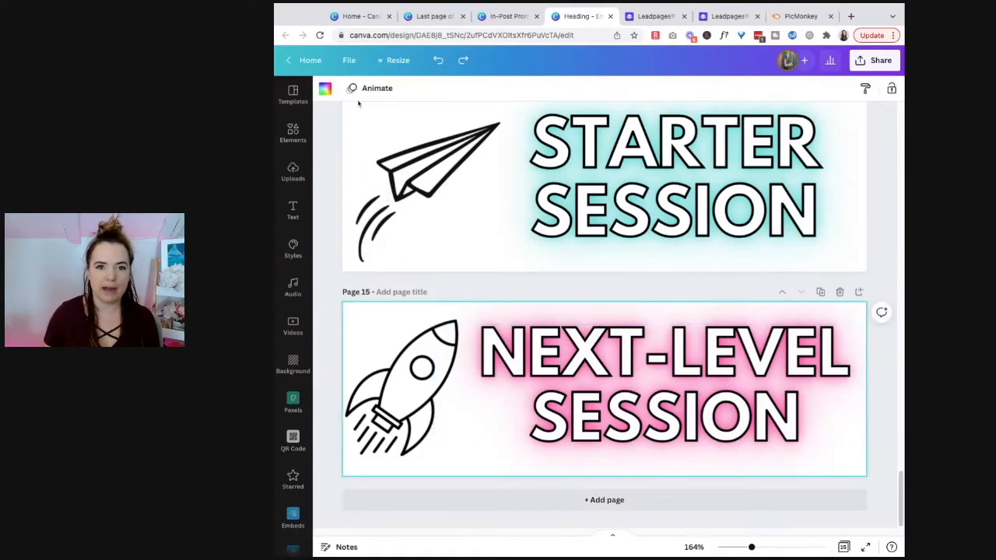
left_click(799, 328)
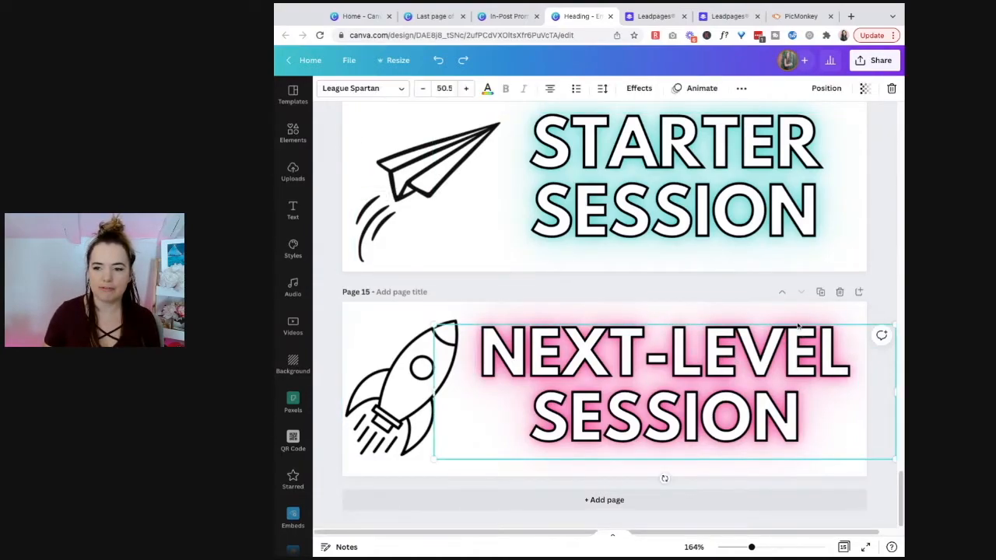
left_click(788, 316)
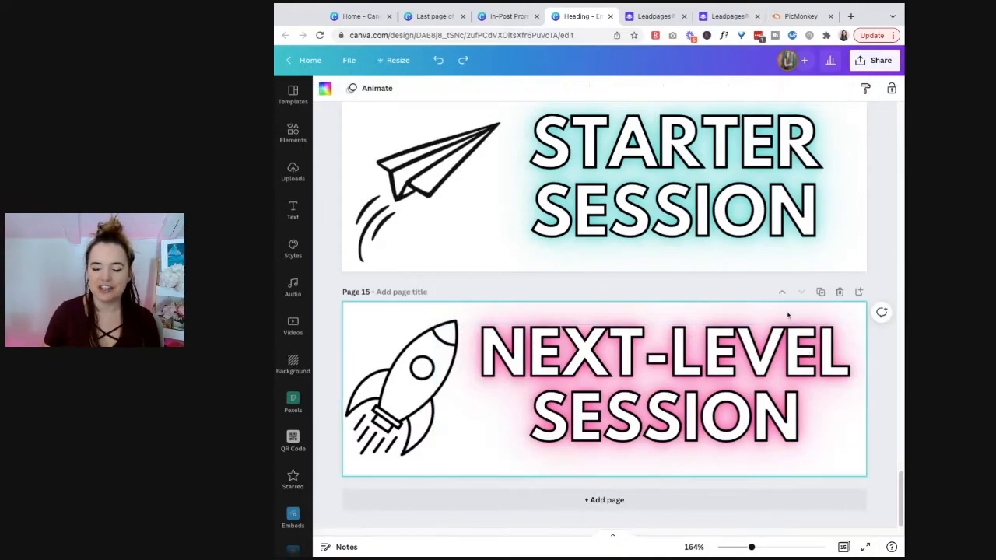
Step: Recolor the black heading on page 5 bright pink and give it the Neon effect with intensity 100
scroll(785, 311, "up", 20)
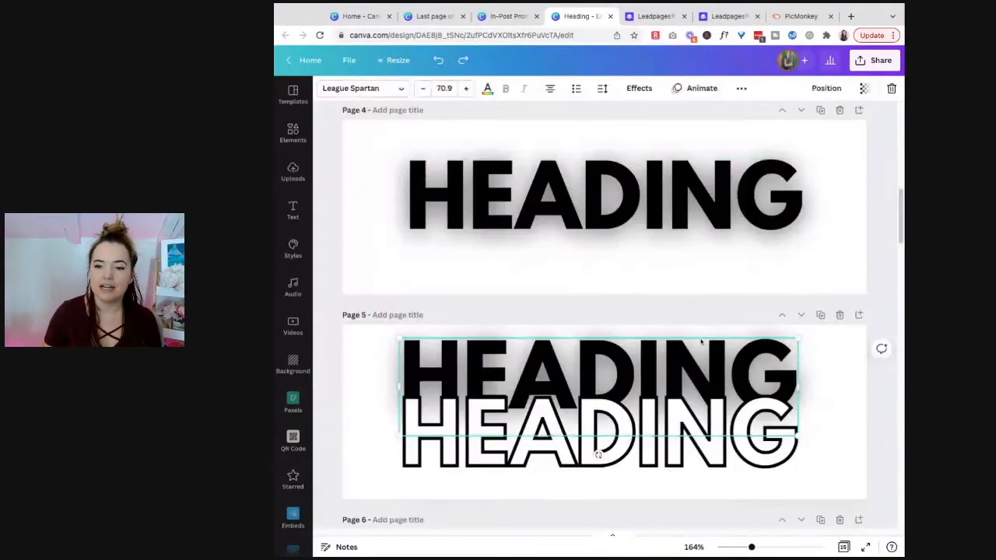
left_click(488, 88)
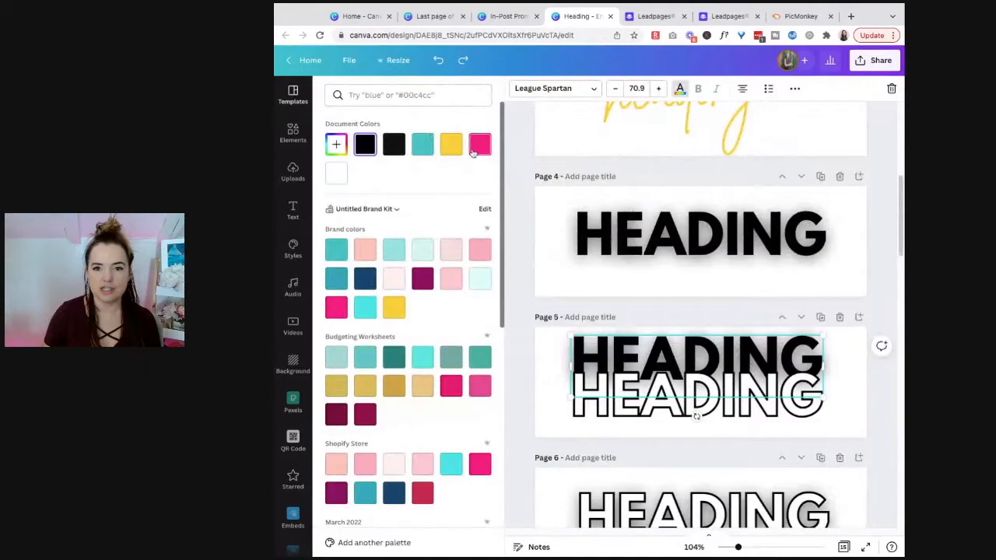
left_click(480, 144)
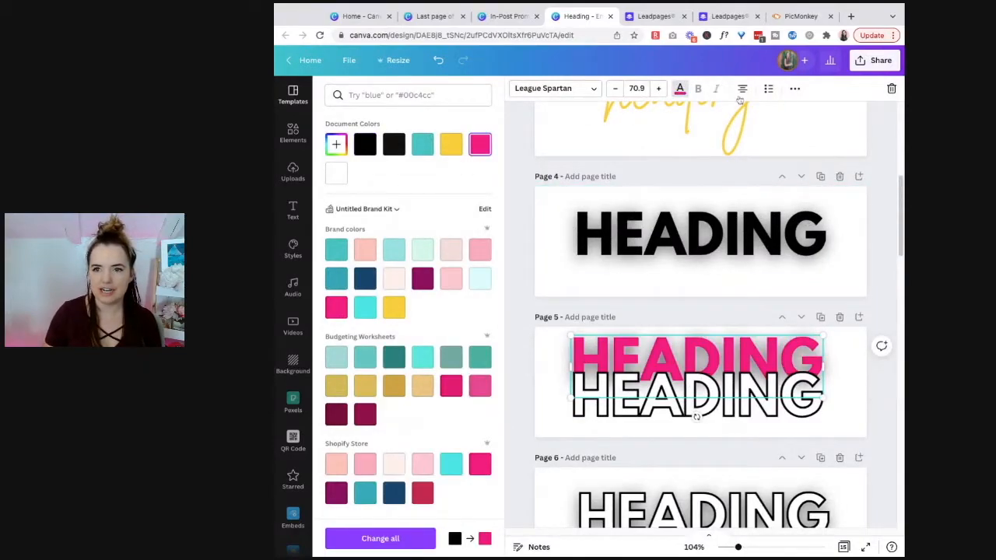
left_click(795, 87)
left_click(555, 120)
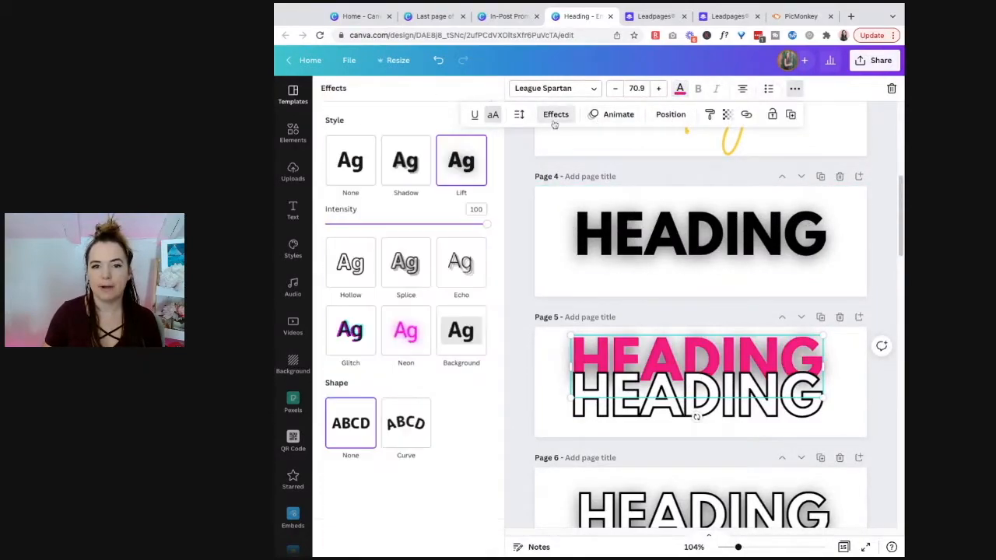
left_click(411, 341)
left_click_drag(404, 359, 490, 360)
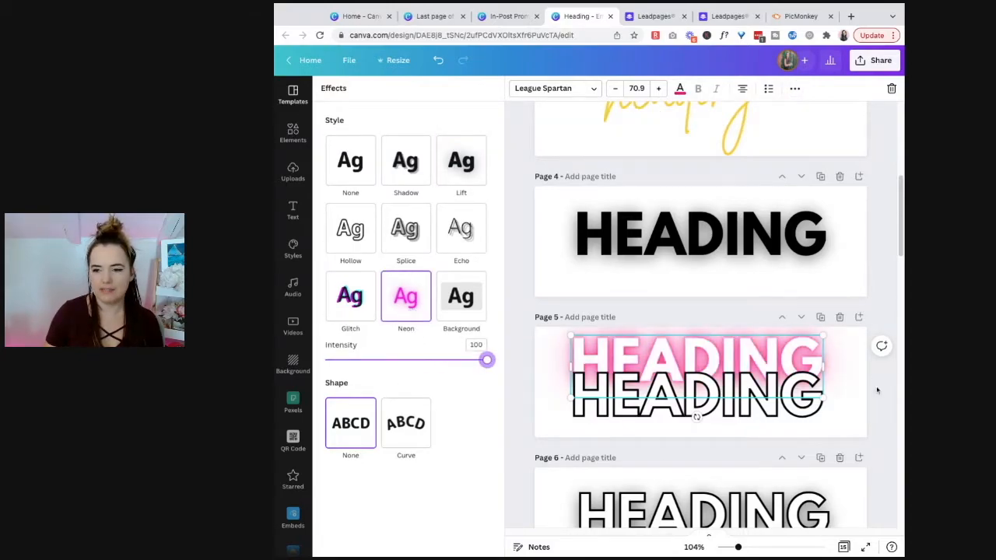
Step: Move the white outlined heading on page 5 up until it lies exactly over the pink neon heading
left_click(877, 390)
left_click(728, 449)
key("shift+Up")
key("shift+Up")
key("shift+Up")
key("shift+Up")
key("shift+Up")
key("shift+Up")
key("shift+Up")
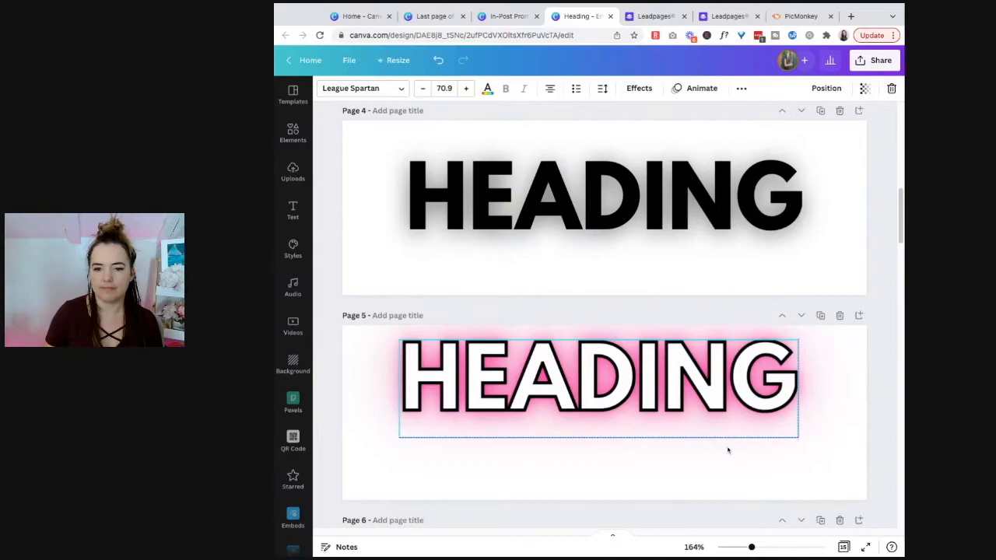
left_click(852, 401)
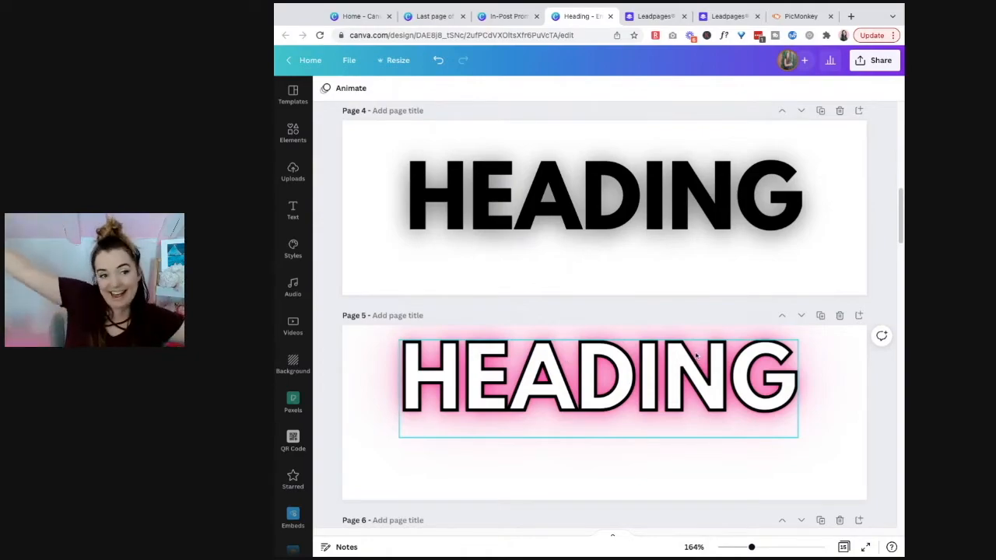
Step: Set the outlined heading's Splice thickness to 41 on page 5, and try an offset of 69 before returning it to 0
left_click(598, 381)
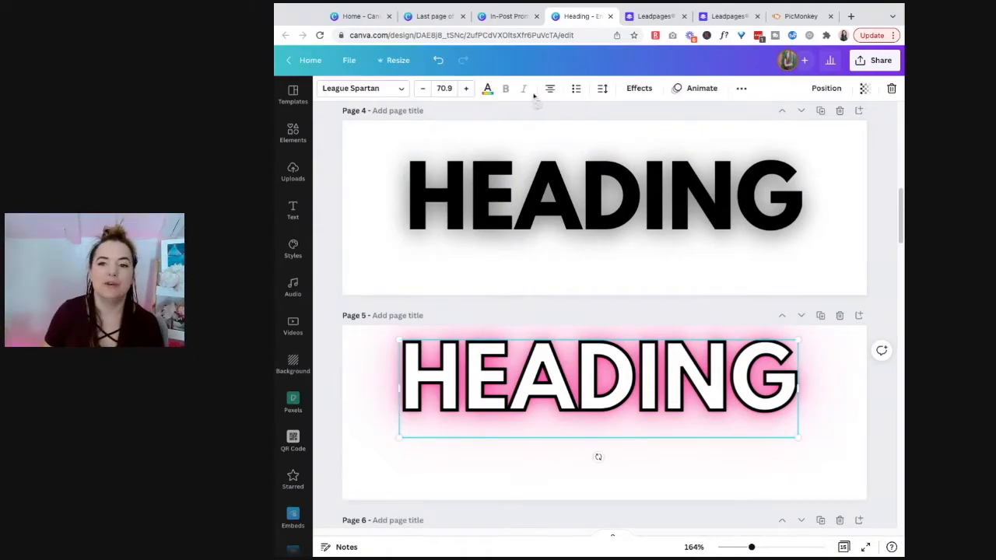
left_click(643, 88)
mouse_move(405, 292)
left_mouse_down()
mouse_move(325, 292)
mouse_move(390, 292)
left_mouse_up()
left_click_drag(325, 321, 436, 321)
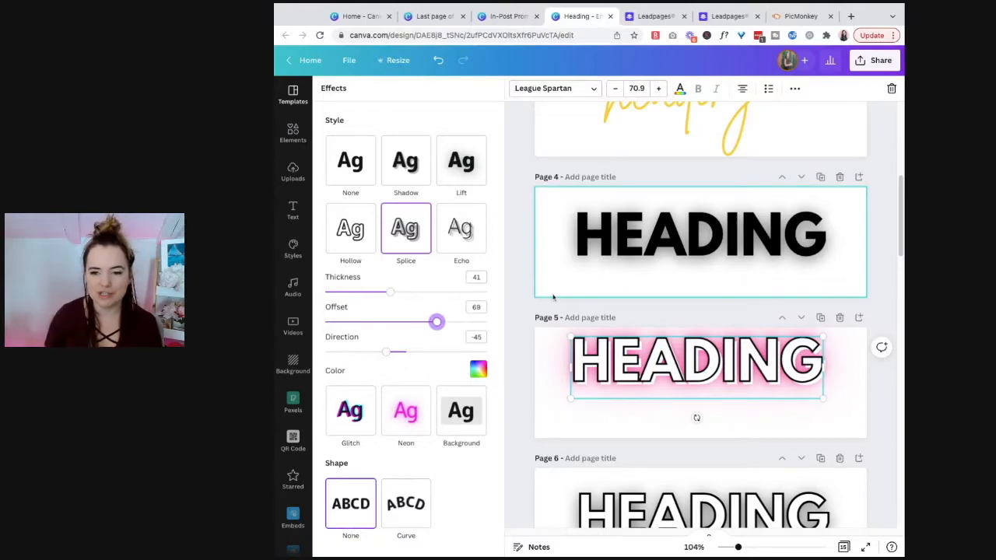
double_click(440, 323)
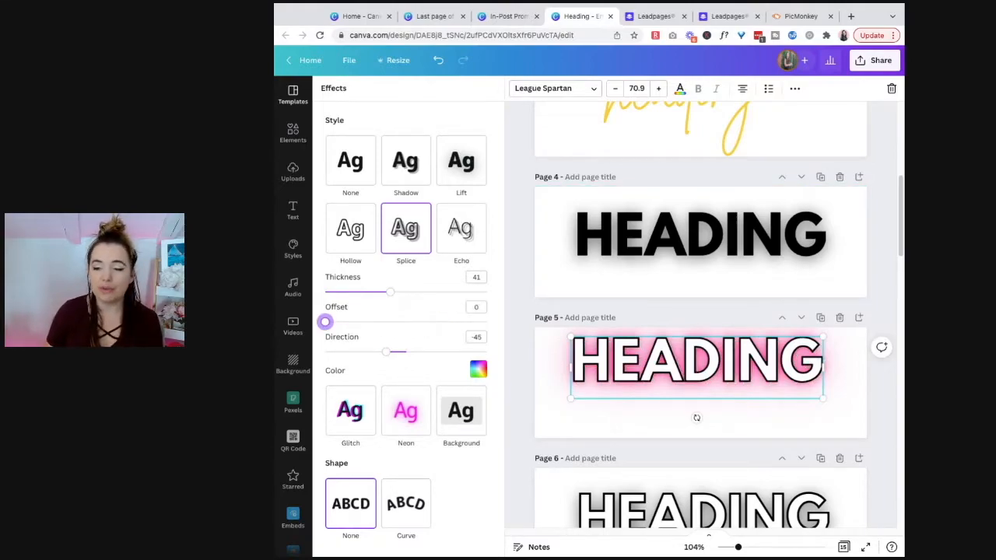
Step: Undo the Splice, position, Neon and color changes made to the two headings on page 5
key("super+z")
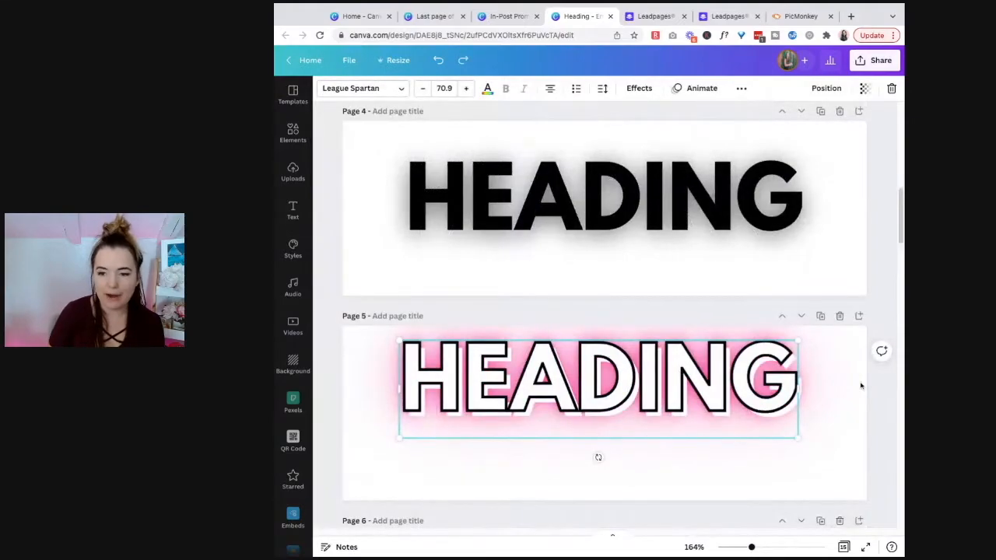
key("super+z")
key("super+z")
key("super+z")
key("super+z")
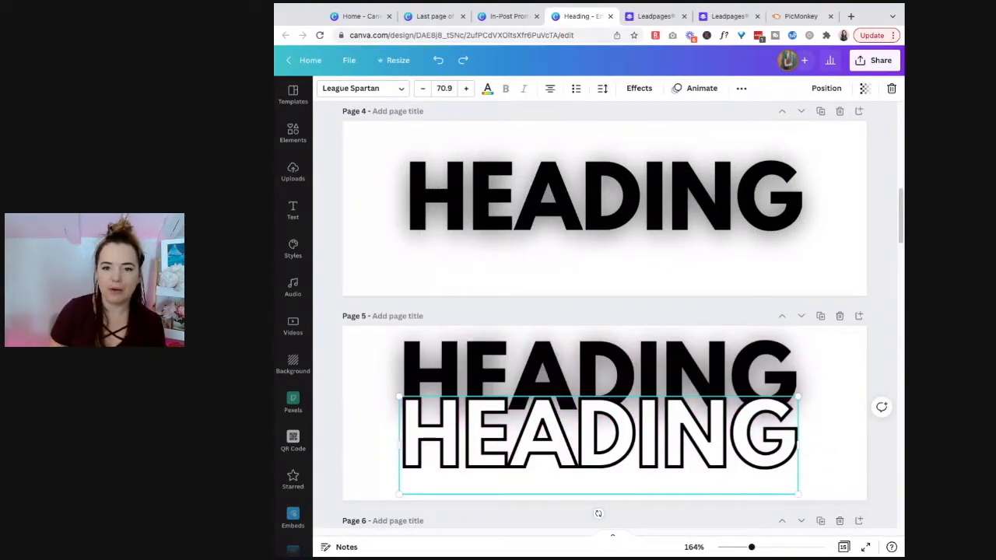
Step: Nudge the white heading on page 9 slightly to the left over its layered shadow
scroll(860, 374, "down", 5)
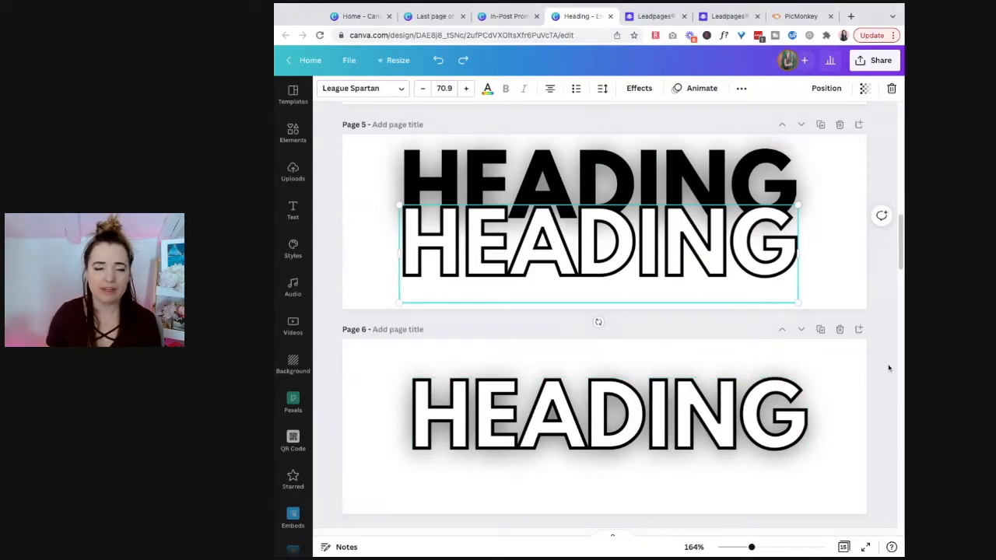
scroll(847, 427, "down", 1)
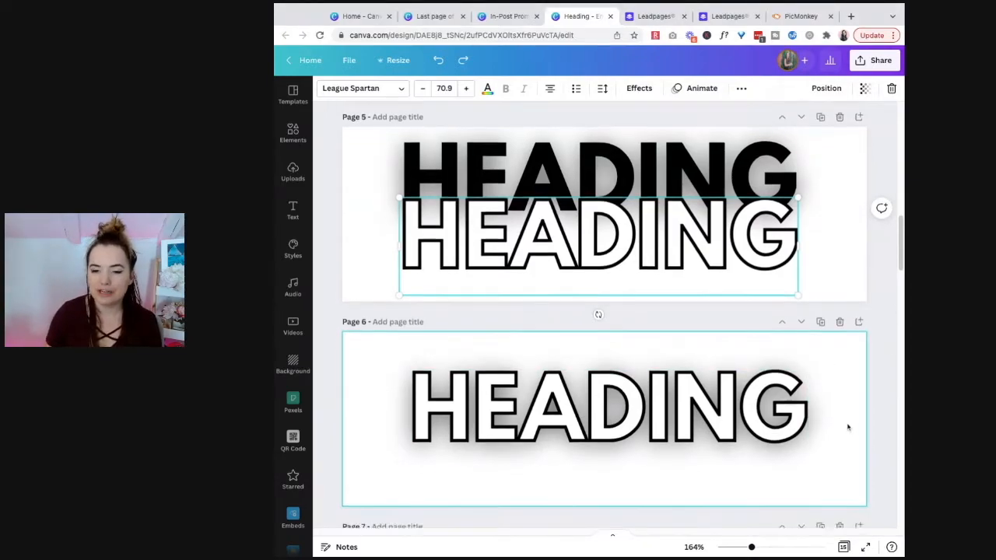
scroll(827, 172, "up", 4)
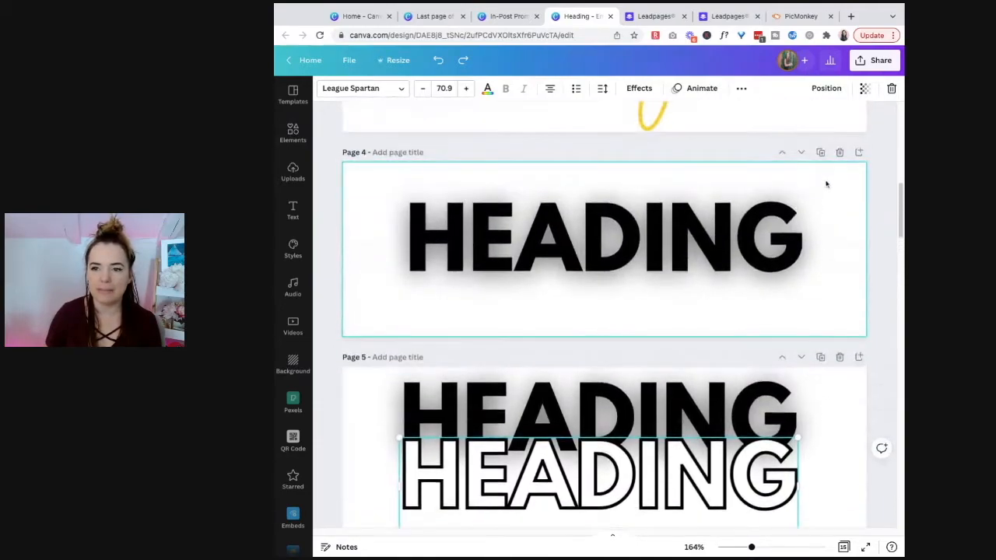
scroll(814, 215, "down", 5)
scroll(814, 228, "down", 10)
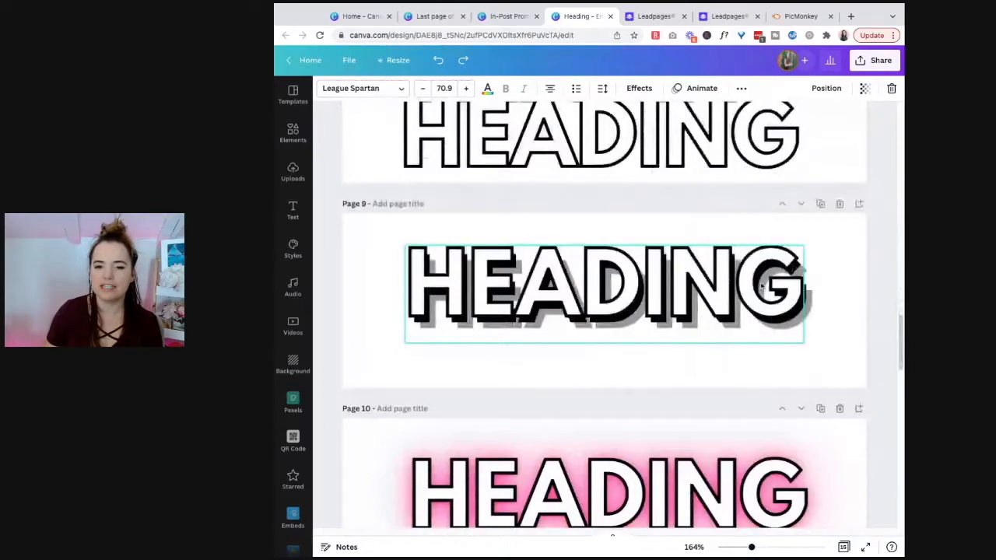
left_click(749, 285)
key("Left")
key("Left")
key("Left")
key("Right")
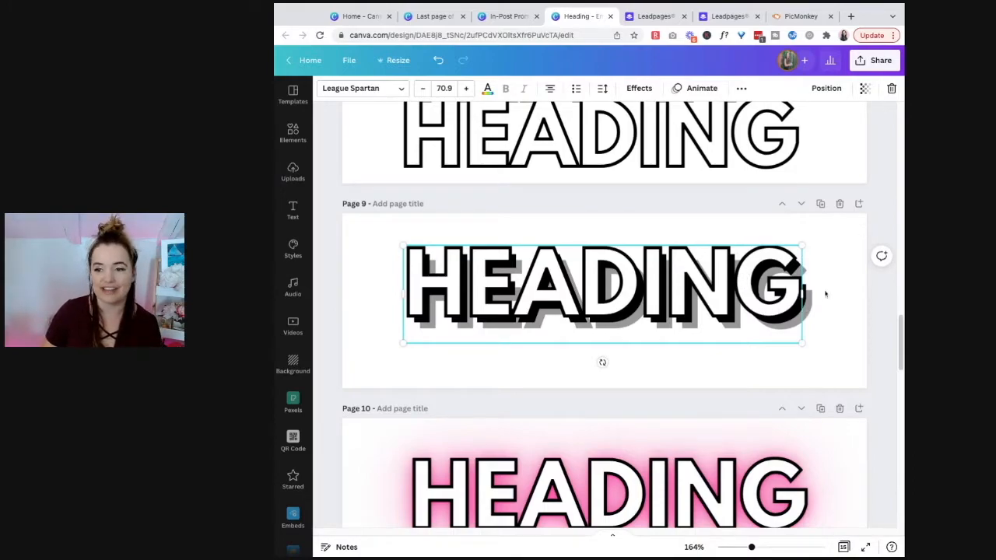
Step: Shift the outlined heading on page 10 down to expose the pink neon heading beneath, and put it back in place
scroll(749, 307, "down", 5)
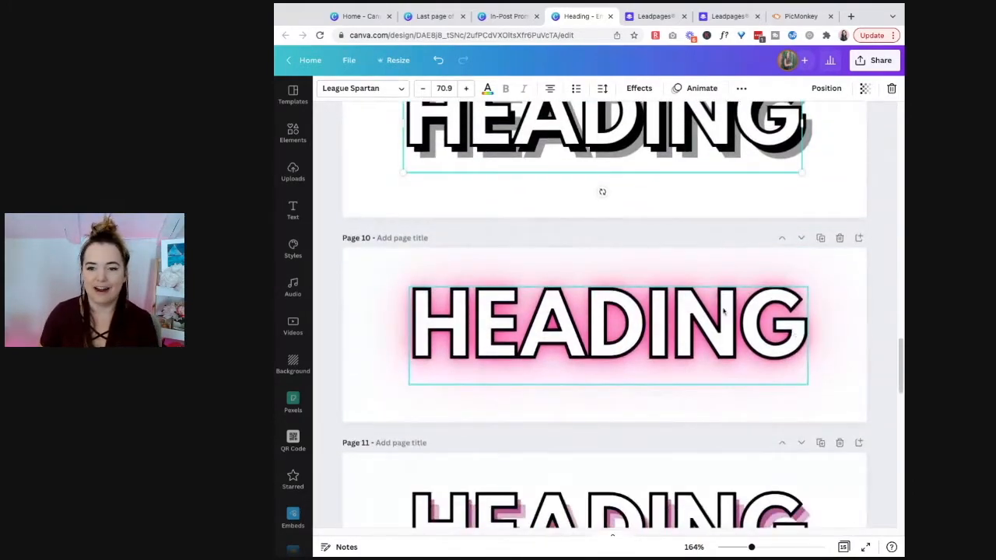
left_click_drag(708, 323, 708, 351)
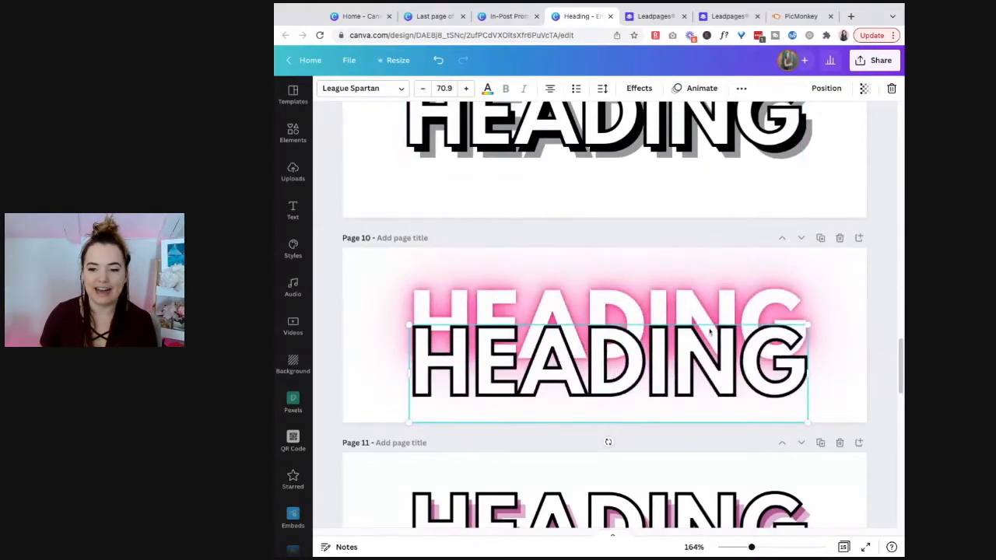
left_click(690, 297)
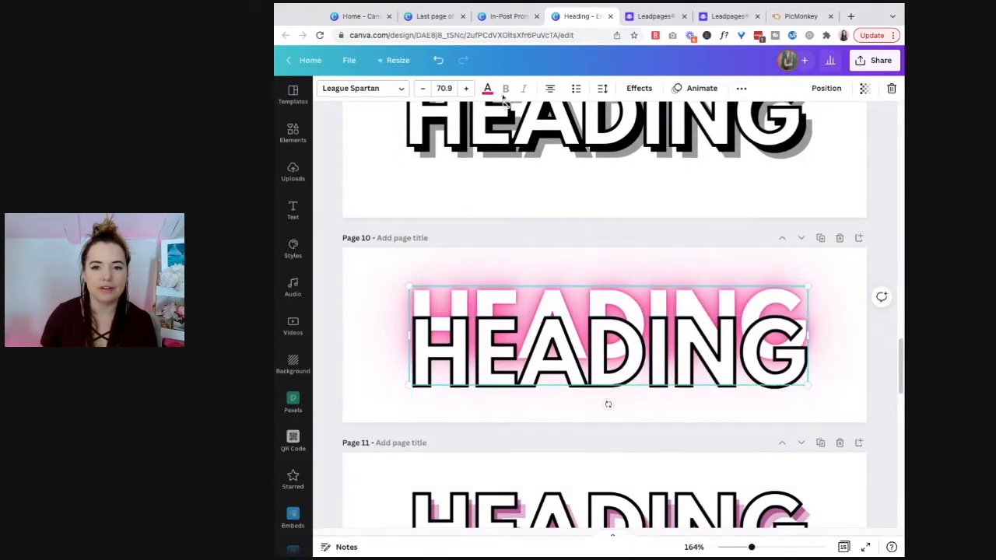
left_click_drag(722, 402, 724, 371)
Step: Move the white outlined heading on page 11 up and to the left, exposing the purple shadowed heading beneath, and select that lower heading
scroll(814, 403, "down", 2)
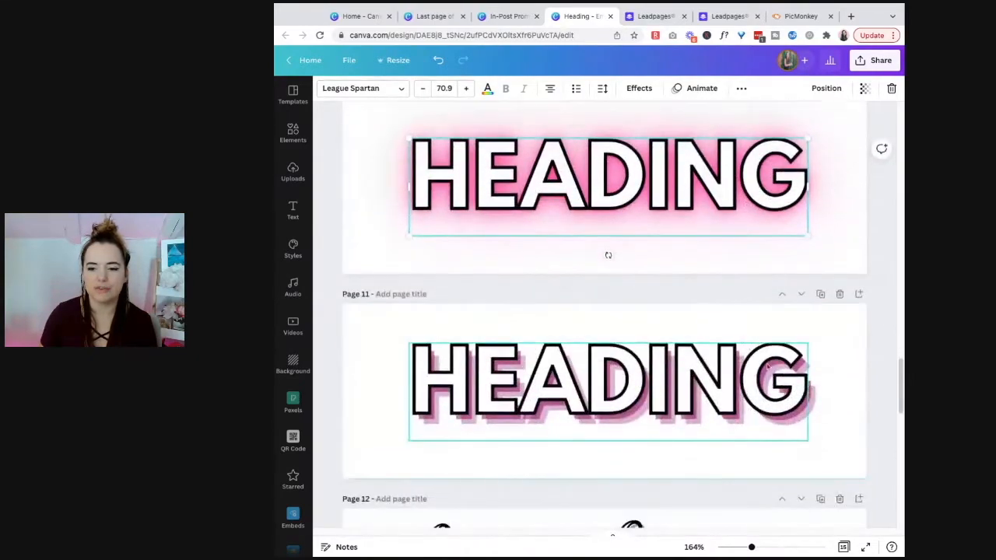
left_click(815, 402)
left_click_drag(607, 460, 602, 447)
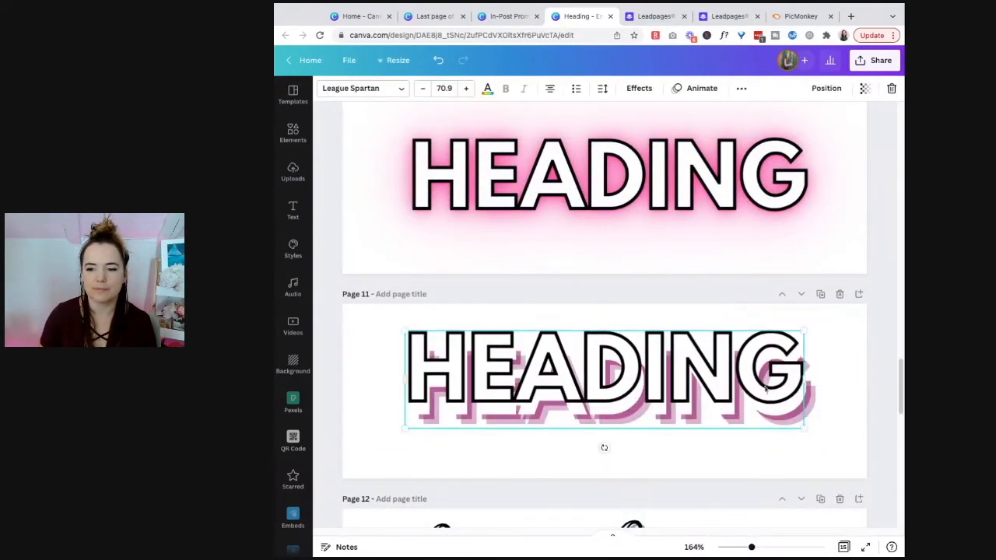
left_click(847, 403)
left_click(811, 407)
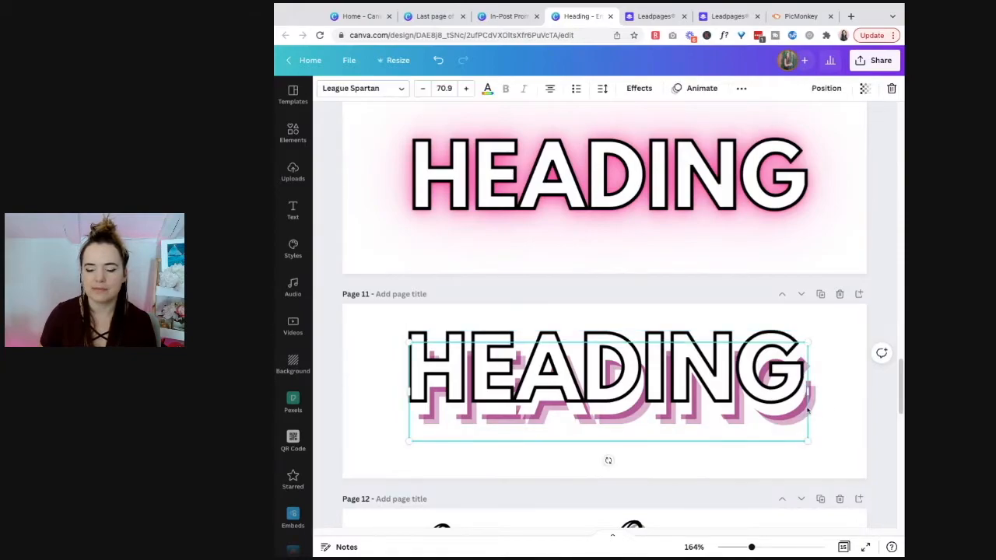
left_click(830, 406)
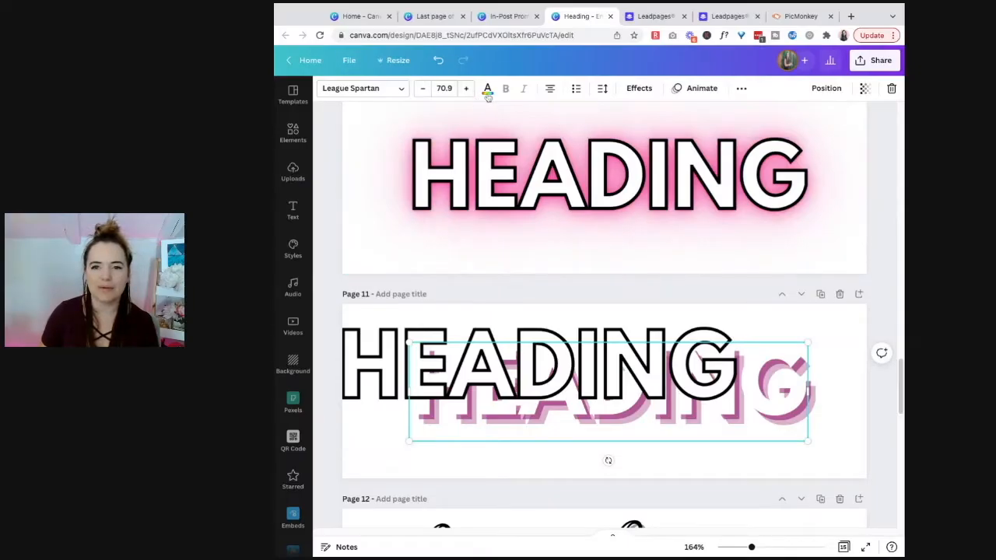
Step: Change the Echo effect color of the lower heading on page 11 to bright pink
left_click(487, 92)
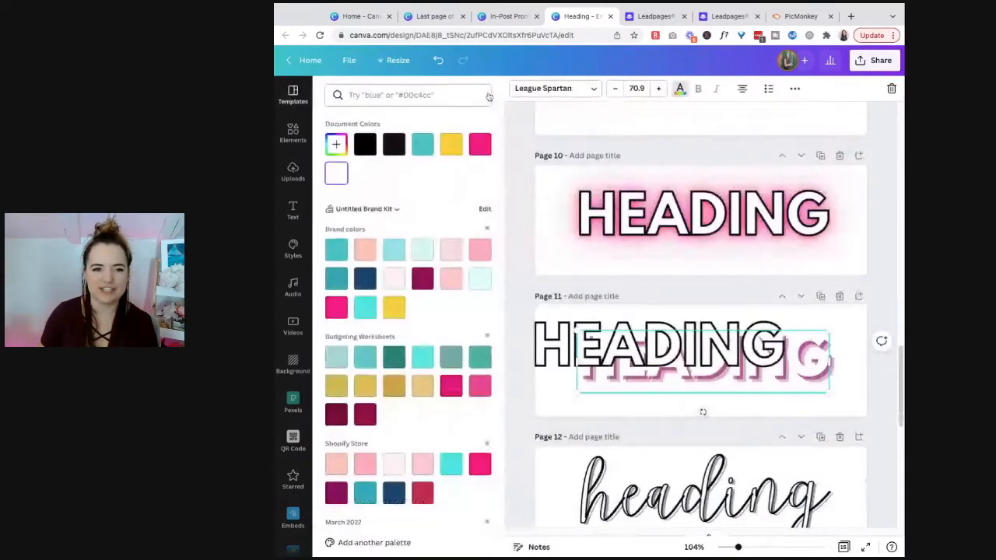
left_click(794, 88)
left_click(556, 114)
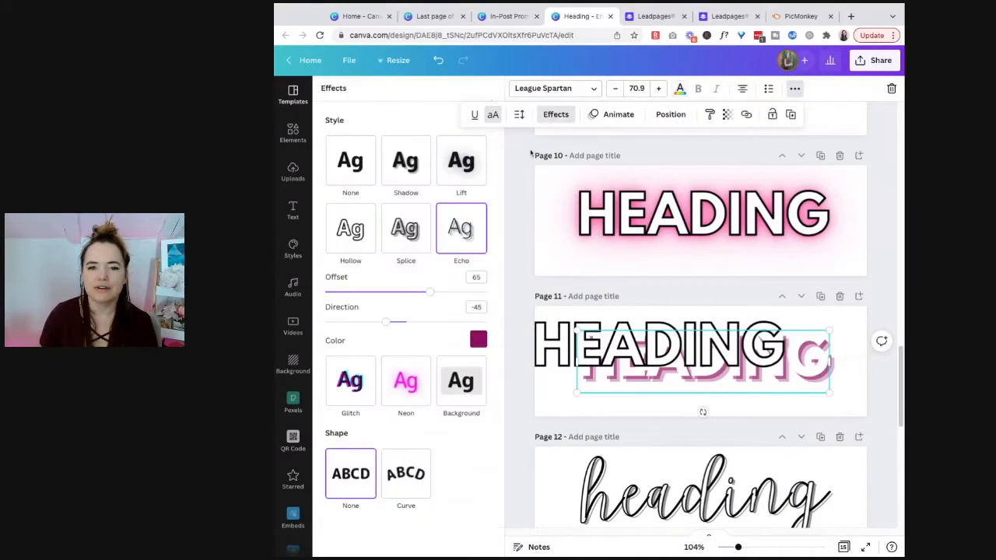
left_click(478, 339)
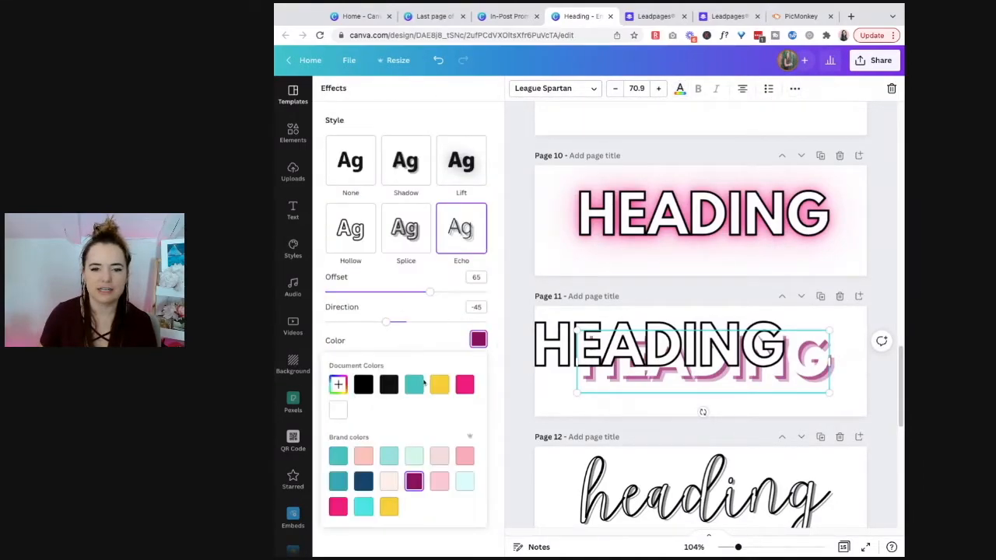
left_click(465, 384)
Step: Realign the white outlined heading over the pink Echo heading on page 11 and select both text layers
left_click(406, 228)
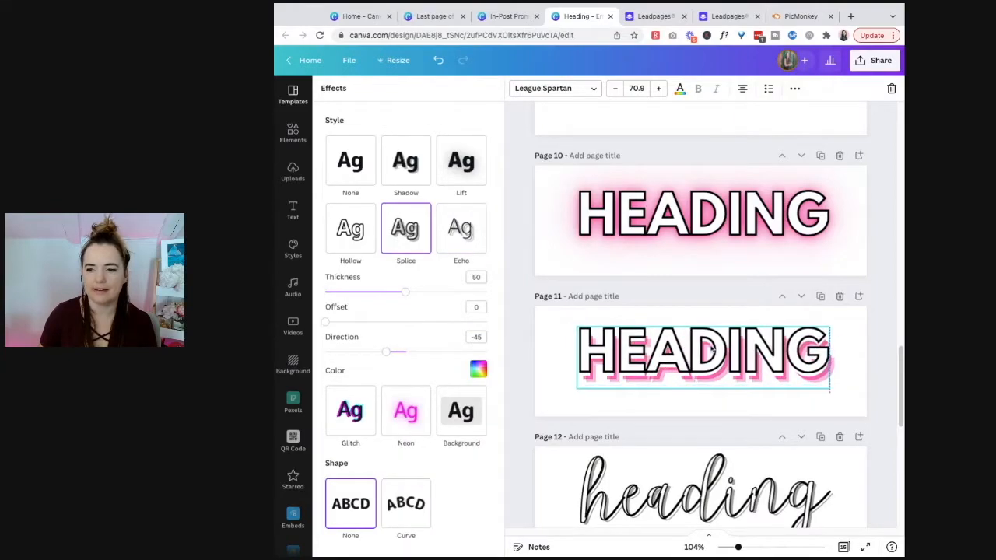
left_click(794, 308)
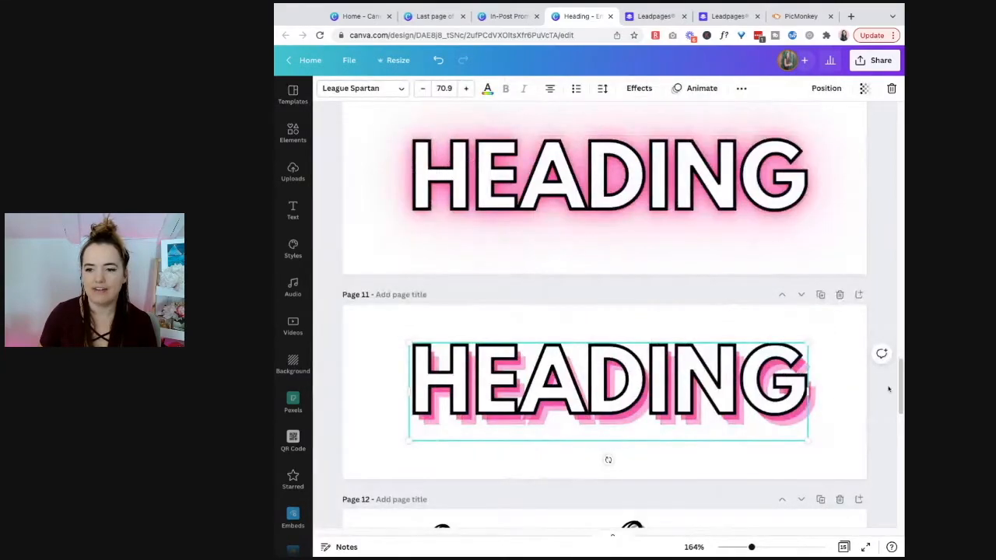
left_click(839, 394)
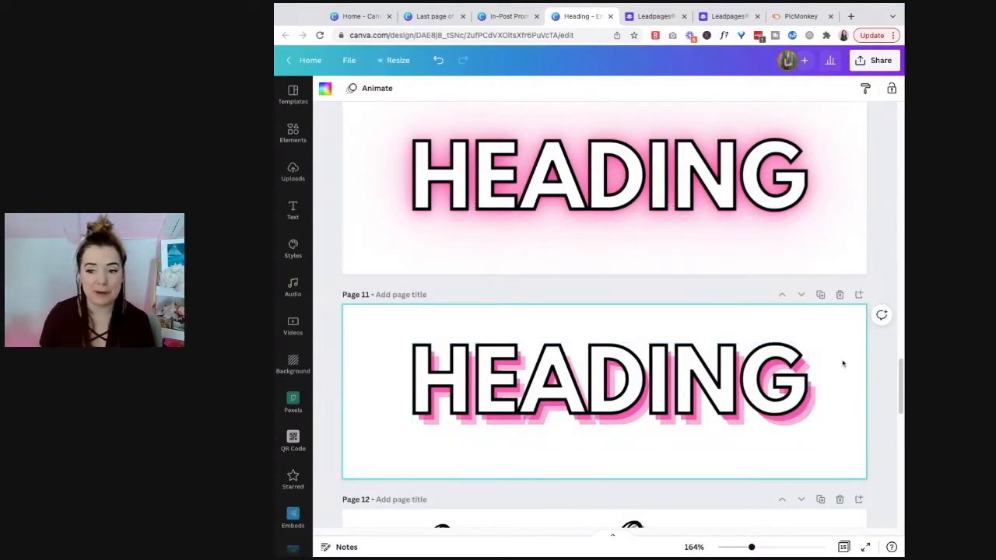
left_click(684, 383)
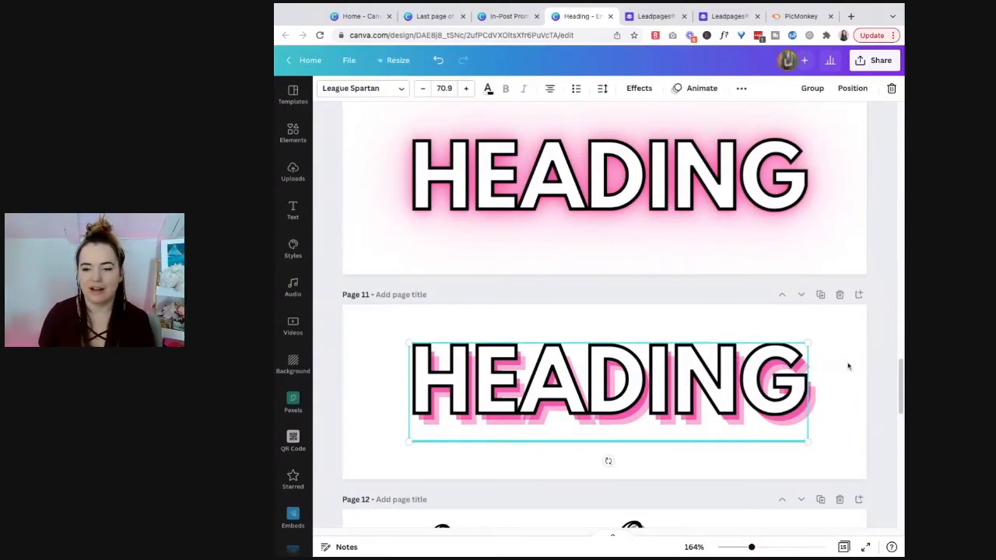
Step: Select the black heading on page 4 and review the settings of its Lift effect
left_click(848, 367)
scroll(848, 367, "up", 10)
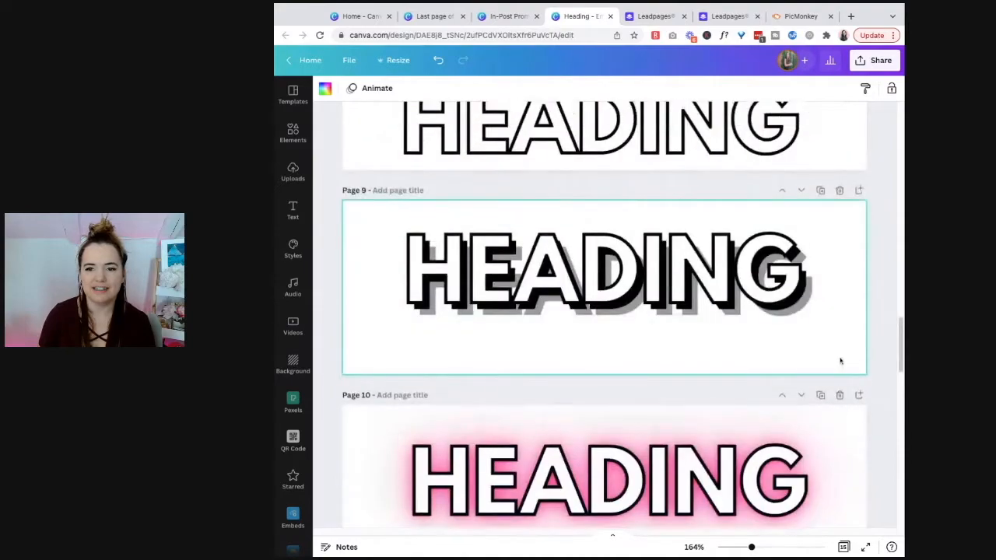
scroll(855, 366, "down", 1)
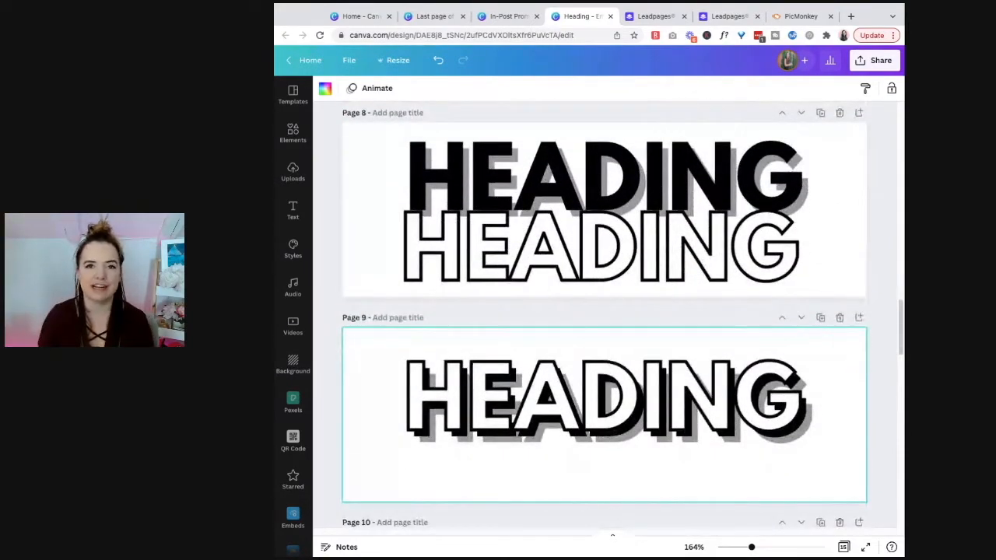
scroll(848, 358, "up", 7)
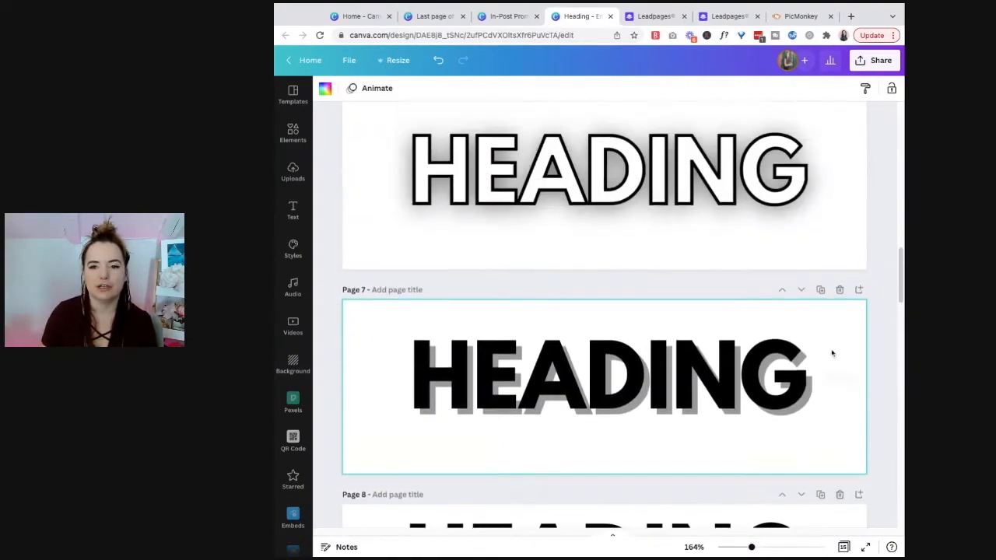
scroll(825, 346, "up", 12)
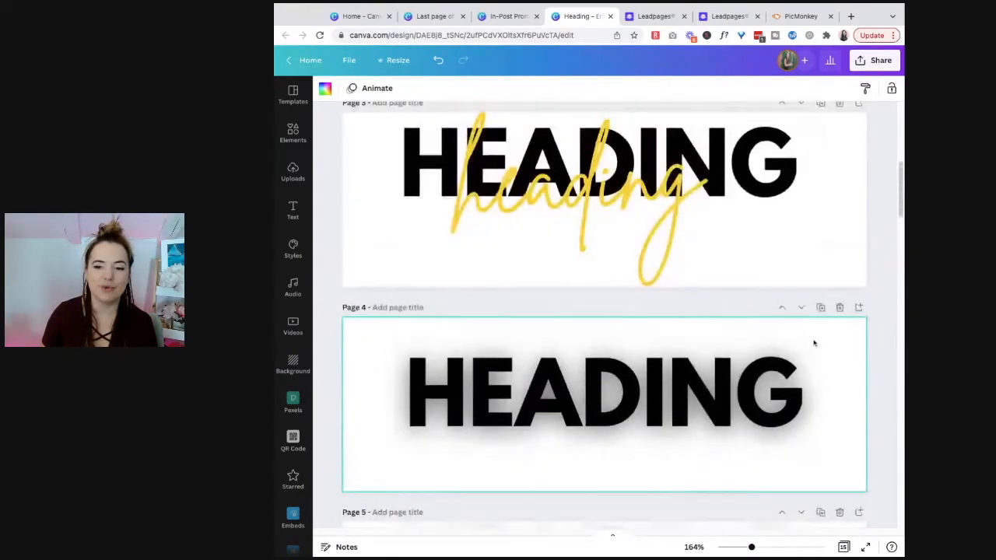
left_click(629, 377)
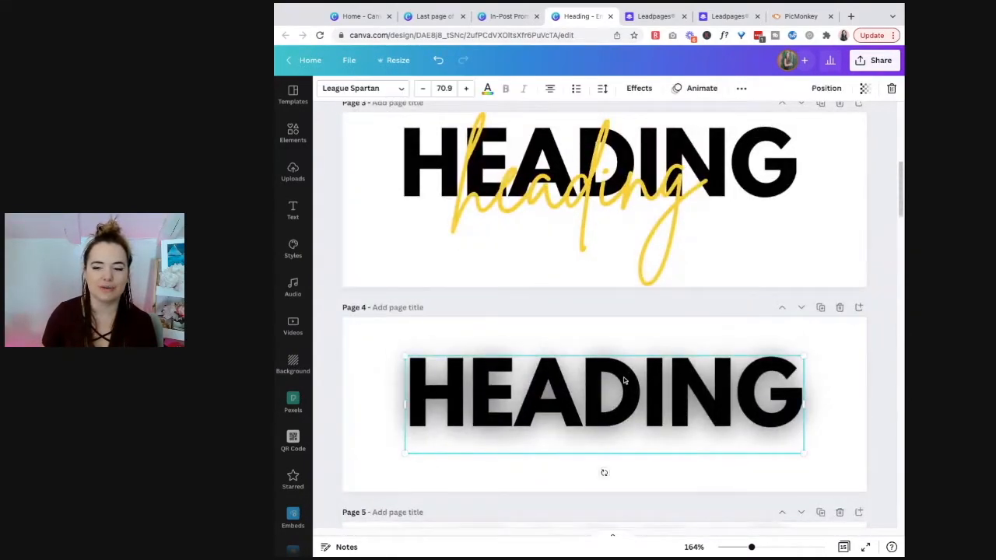
left_click(629, 91)
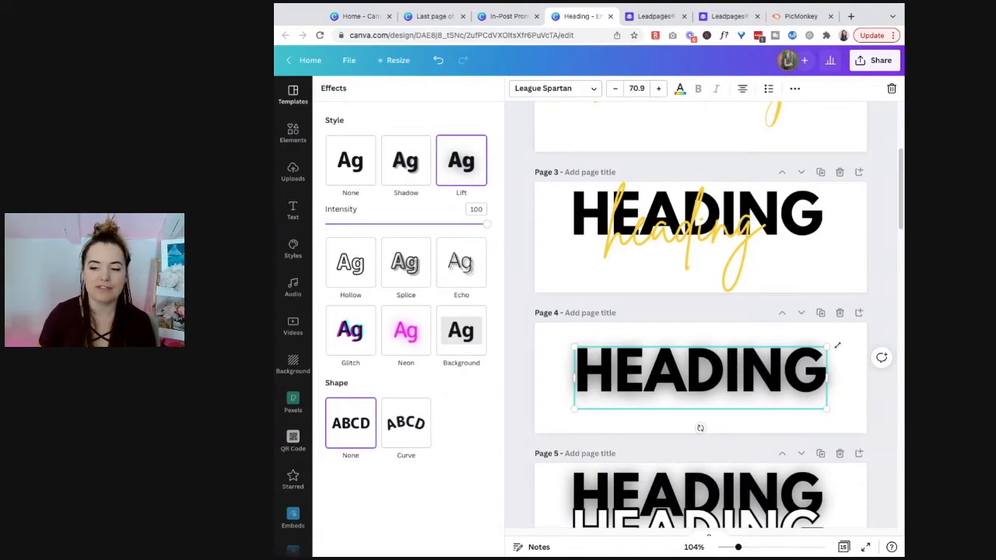
left_click(815, 382)
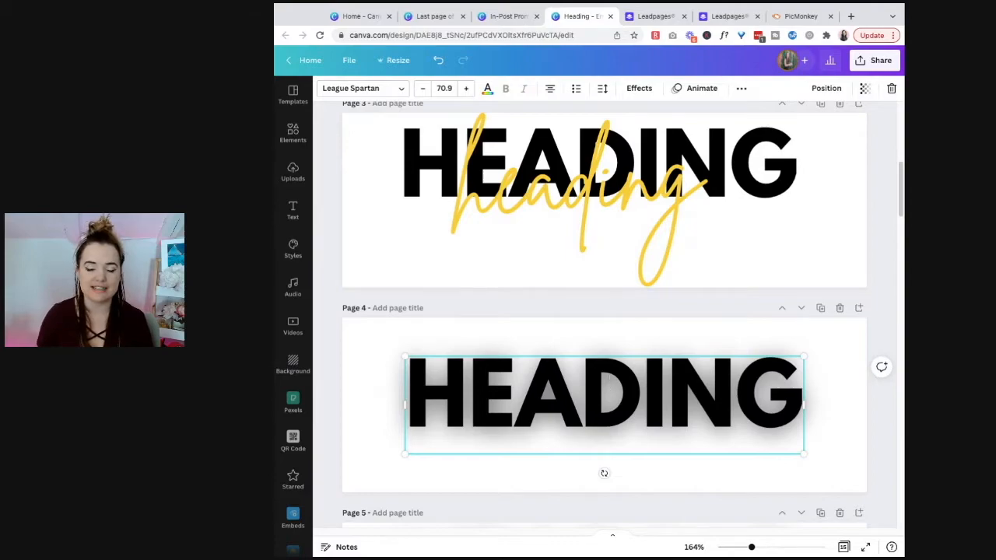
Step: Set the Lift effect intensity of the black heading on page 4 to 100
left_click(638, 88)
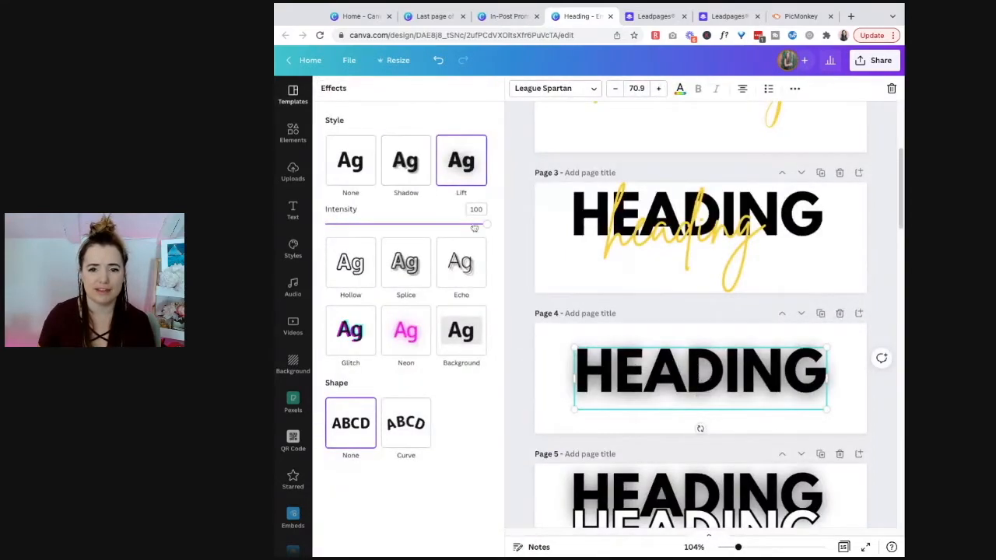
mouse_move(488, 226)
left_mouse_down()
mouse_move(333, 223)
mouse_move(485, 223)
left_mouse_up()
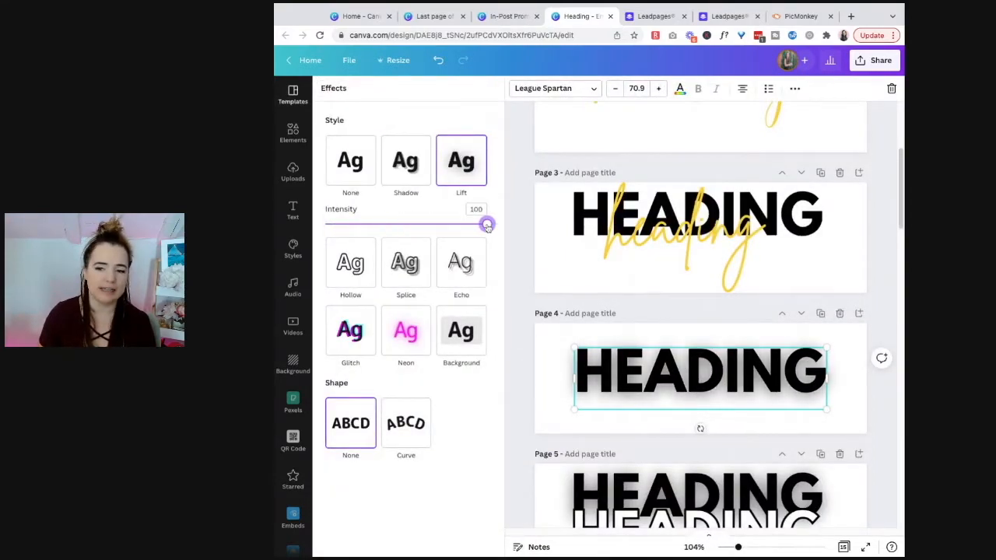
left_click(864, 379)
Step: Shift the outlined heading on page 6 slightly and put it back in place over the blurred shadow layer
scroll(856, 409, "down", 5)
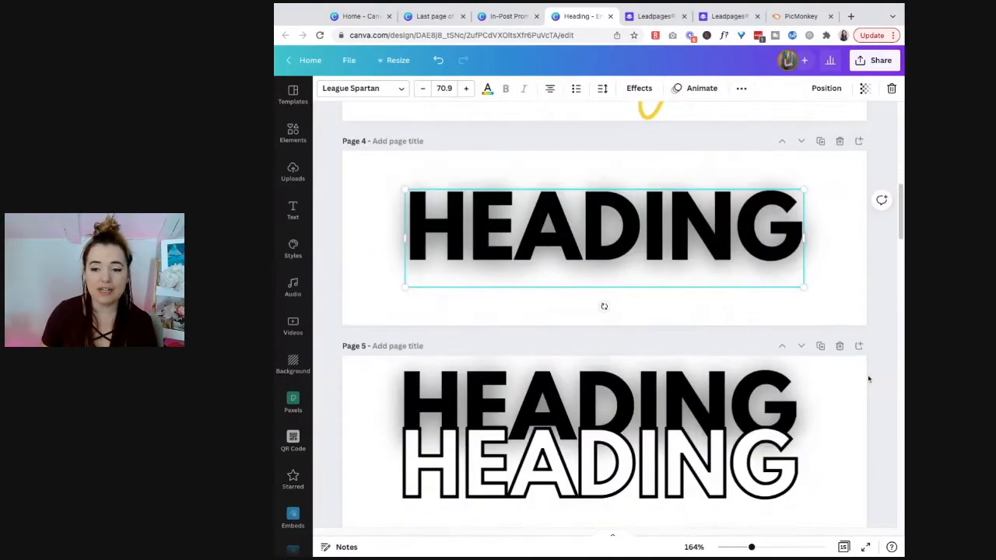
left_click(766, 401)
mouse_move(766, 400)
left_mouse_down()
mouse_move(774, 406)
mouse_move(764, 414)
left_mouse_up()
left_click(840, 412)
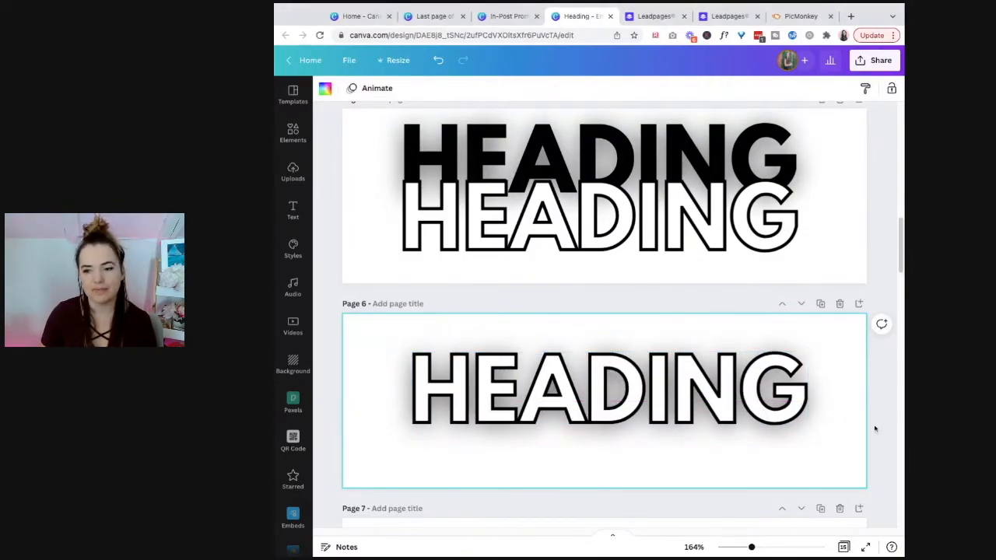
mouse_move(708, 362)
left_mouse_down()
mouse_move(704, 401)
mouse_move(708, 358)
mouse_move(700, 359)
mouse_move(708, 361)
left_mouse_up()
left_click(851, 419)
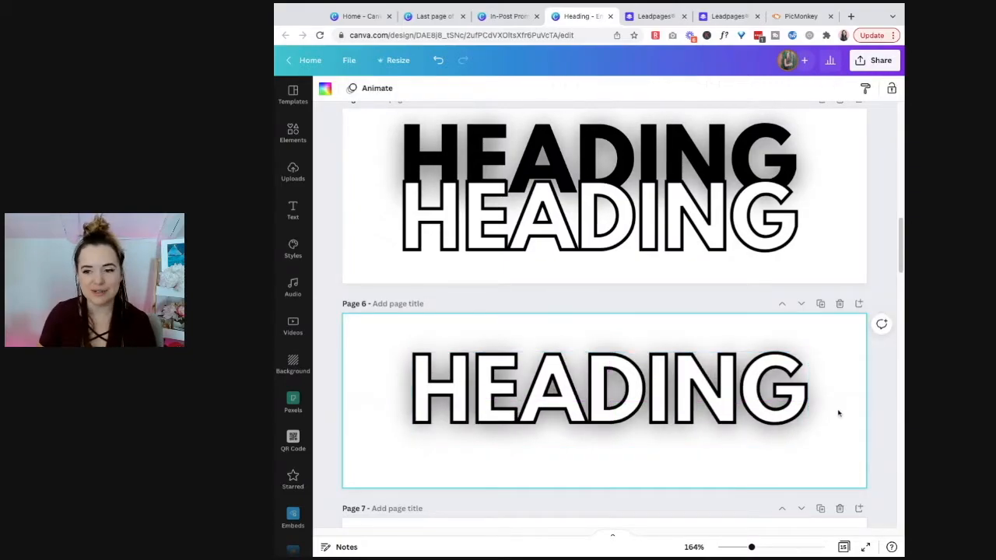
Step: Align the black outlined script heading over the yellow shadowed heading on page 13
scroll(838, 414, "down", 4)
scroll(838, 414, "down", 15)
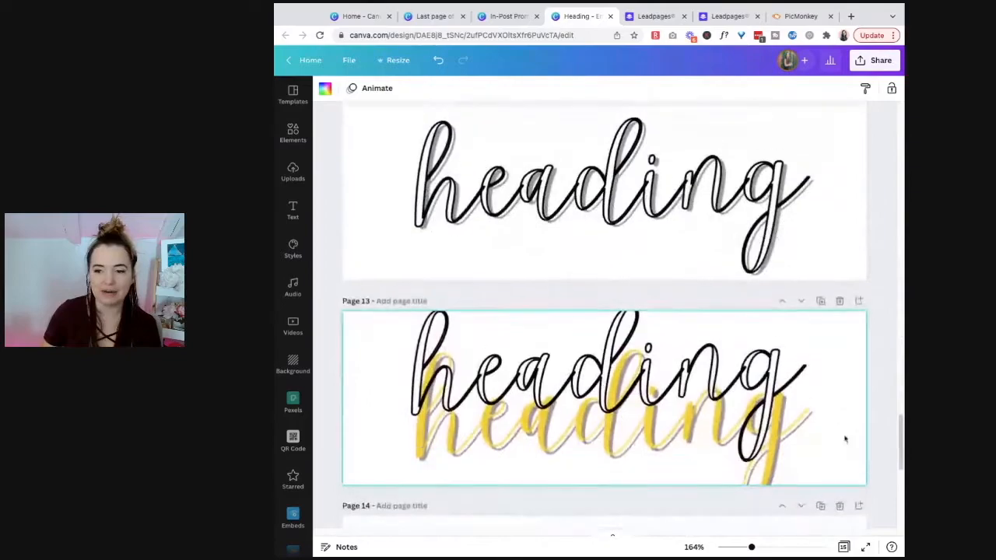
scroll(830, 422, "down", 3)
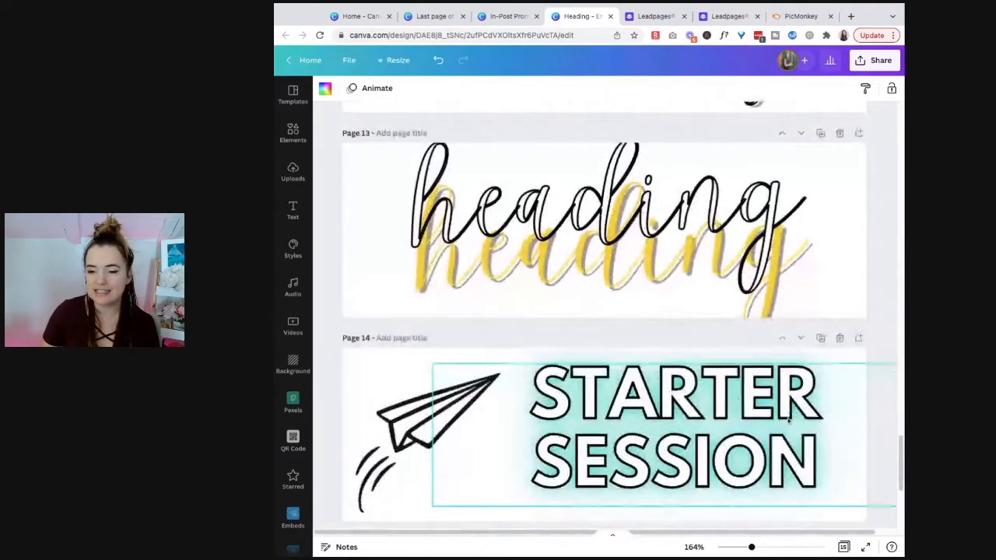
left_click(803, 243)
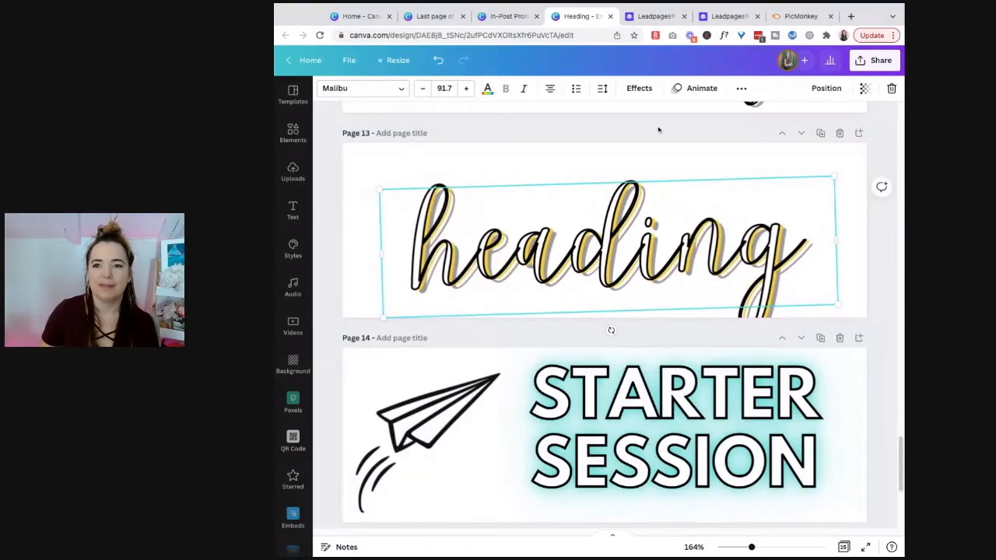
Step: Make a slight adjustment to the text effect of the outlined script heading on page 13
left_click(639, 88)
mouse_move(352, 294)
left_mouse_down()
mouse_move(327, 293)
mouse_move(356, 293)
left_mouse_up()
left_click(689, 182)
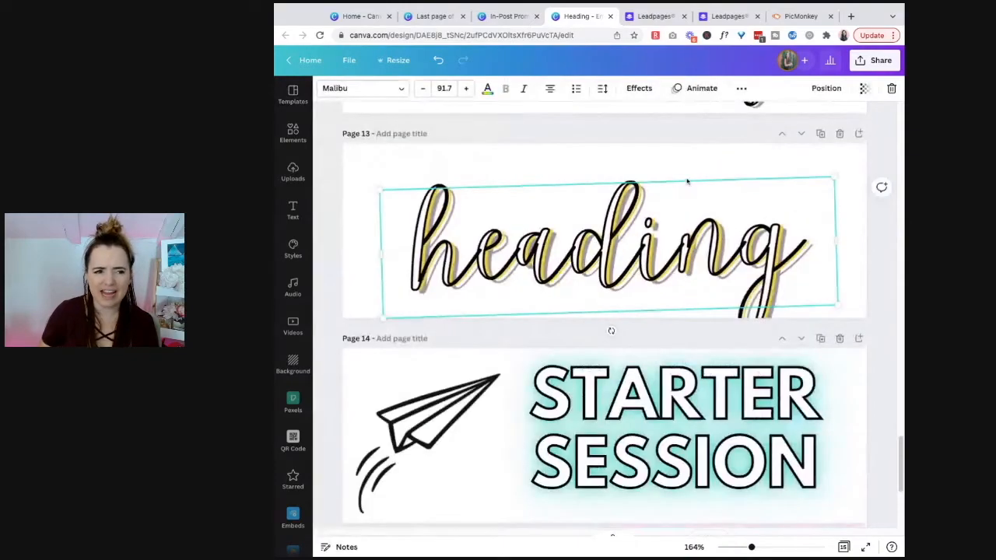
Step: Select both layers of the STARTER SESSION heading on page 14 and move them together slightly down and to the left
scroll(880, 333, "down", 4)
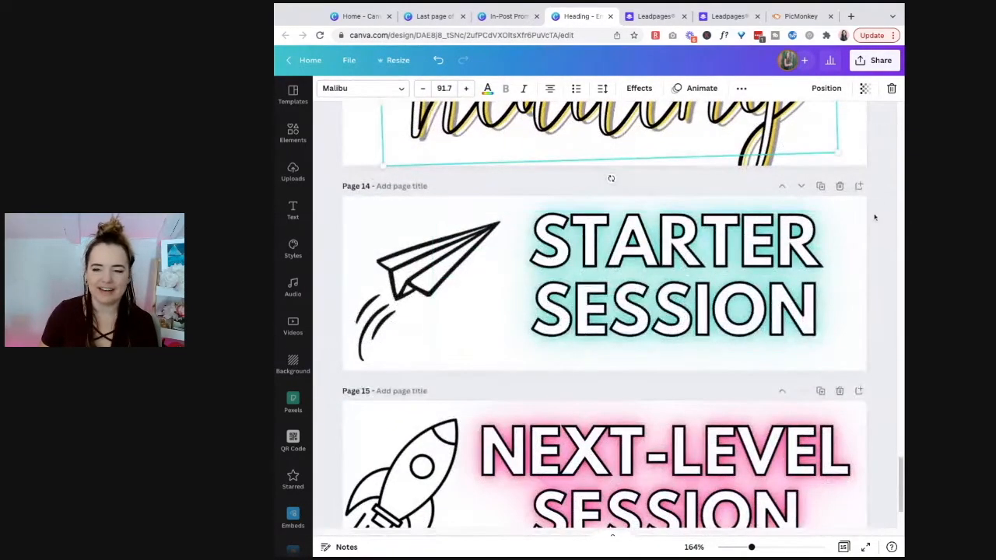
left_click_drag(874, 203, 809, 265)
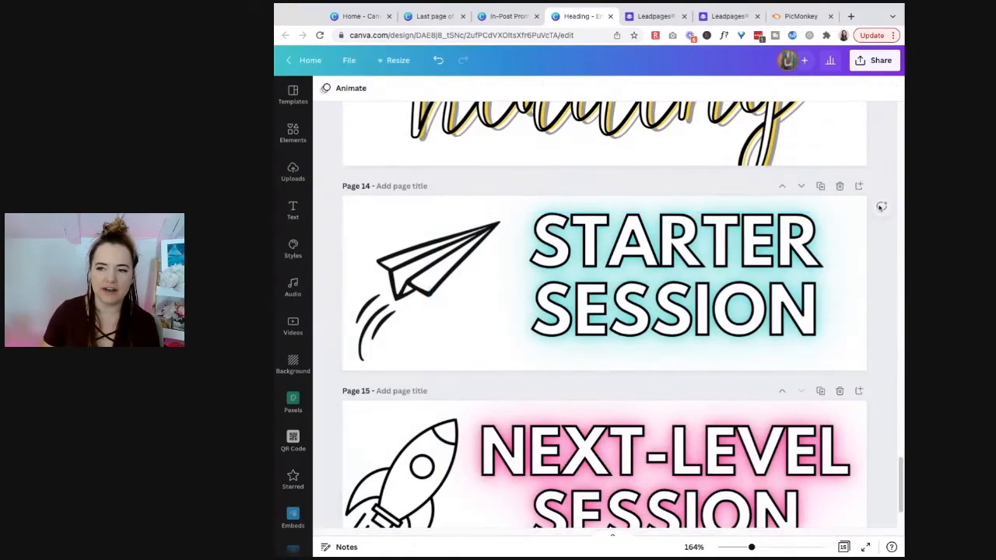
left_click_drag(747, 291, 750, 294)
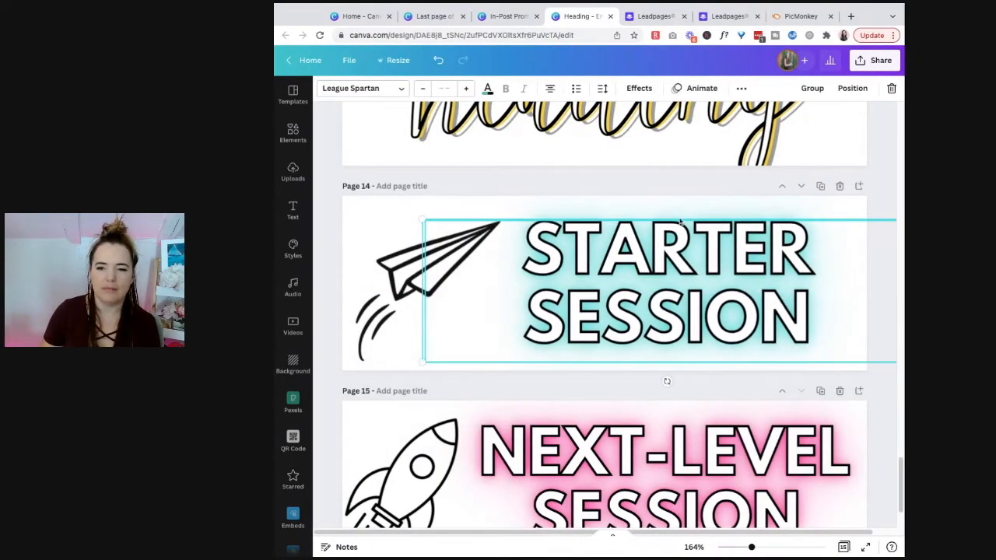
left_click(664, 381)
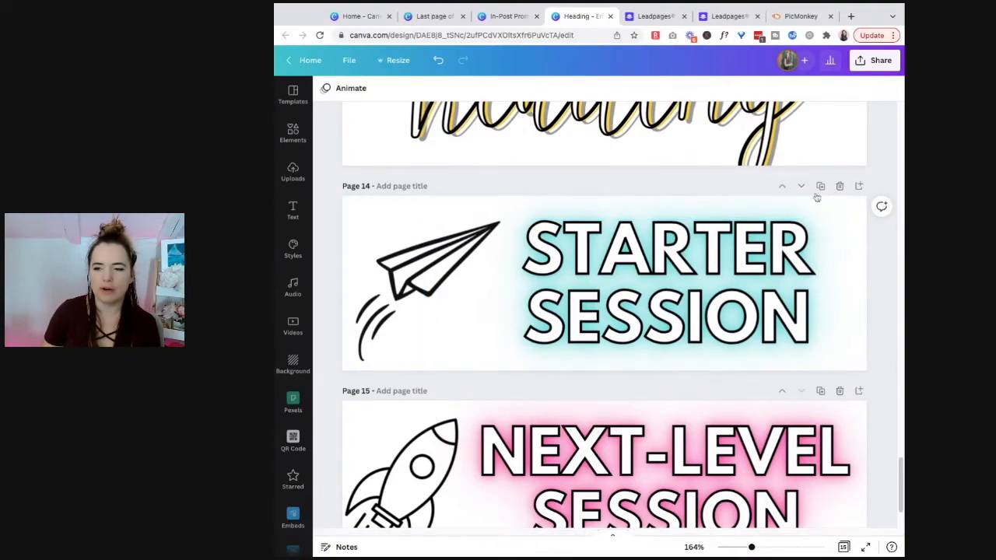
Step: Examine the STARTER SESSION text layers and the paper plane graphic on page 14 by selecting them in turn
left_click(653, 253)
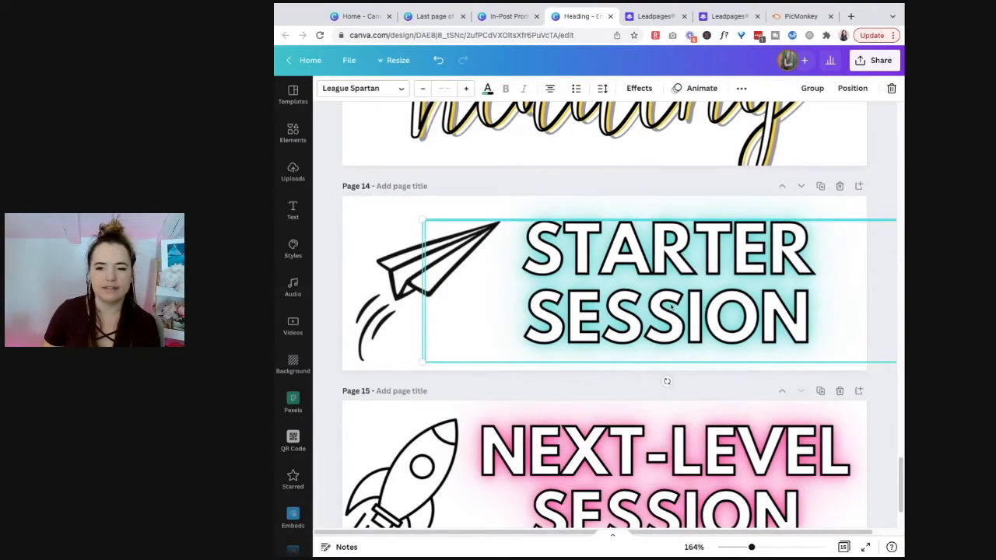
left_click(605, 187)
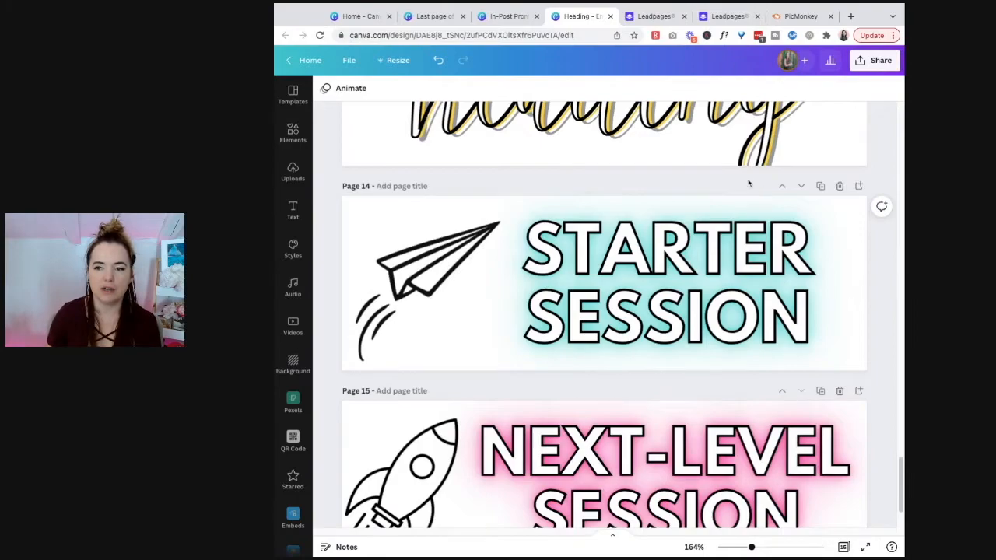
left_click(667, 265)
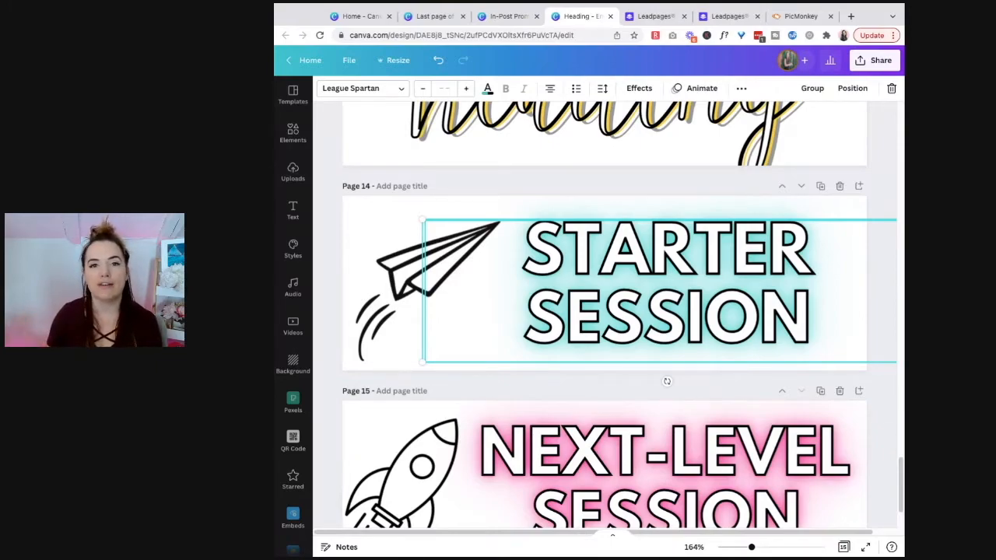
left_click(367, 289)
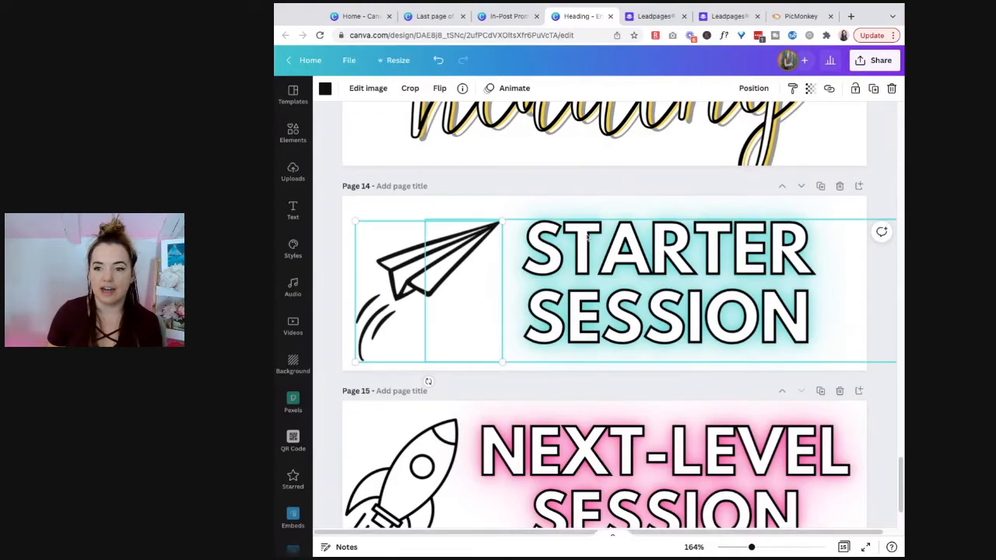
left_click_drag(612, 178, 623, 200)
left_click(623, 196)
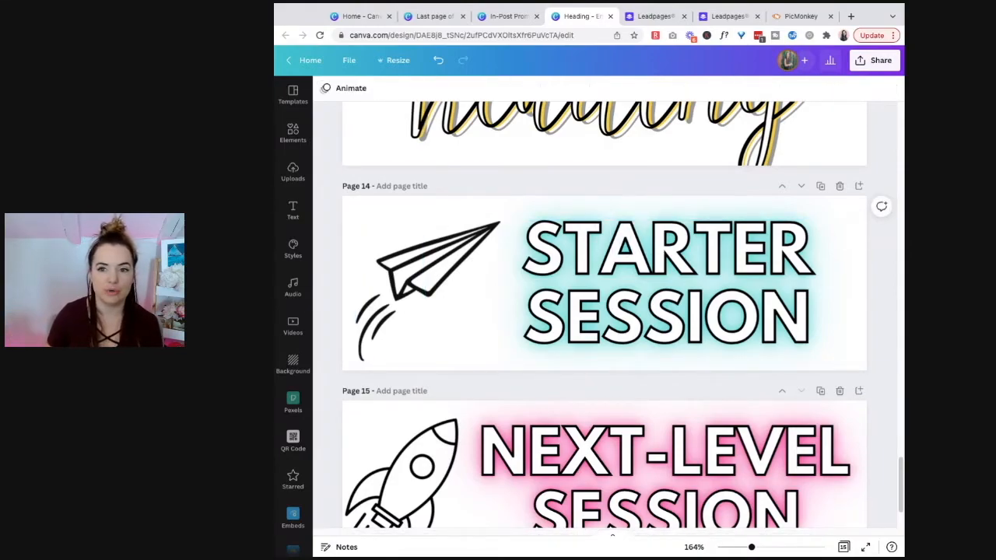
Step: Look back over the finished layered heading designs on pages 8 through 15
scroll(650, 191, "up", 1)
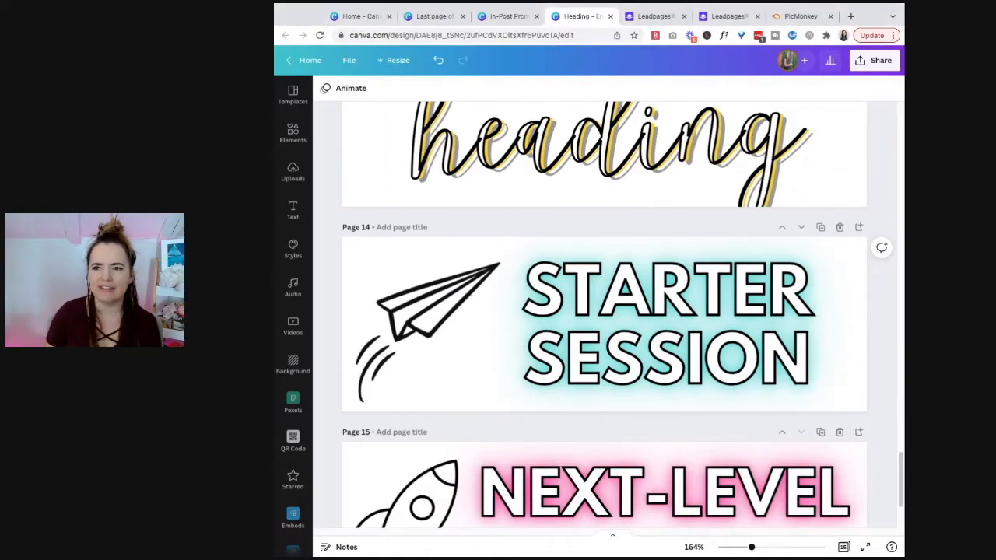
scroll(758, 240, "down", 3)
scroll(771, 215, "up", 5)
scroll(763, 224, "up", 10)
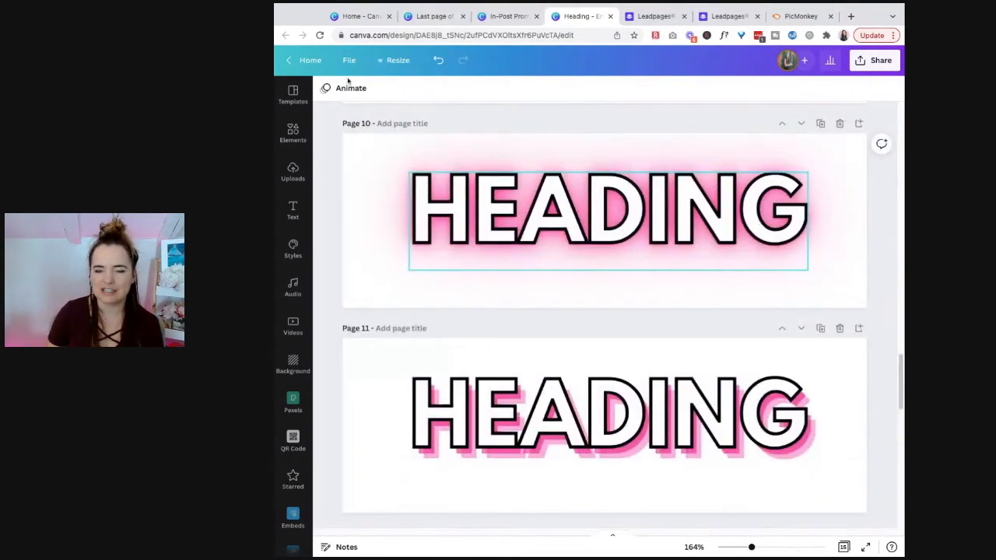
scroll(656, 115, "up", 5)
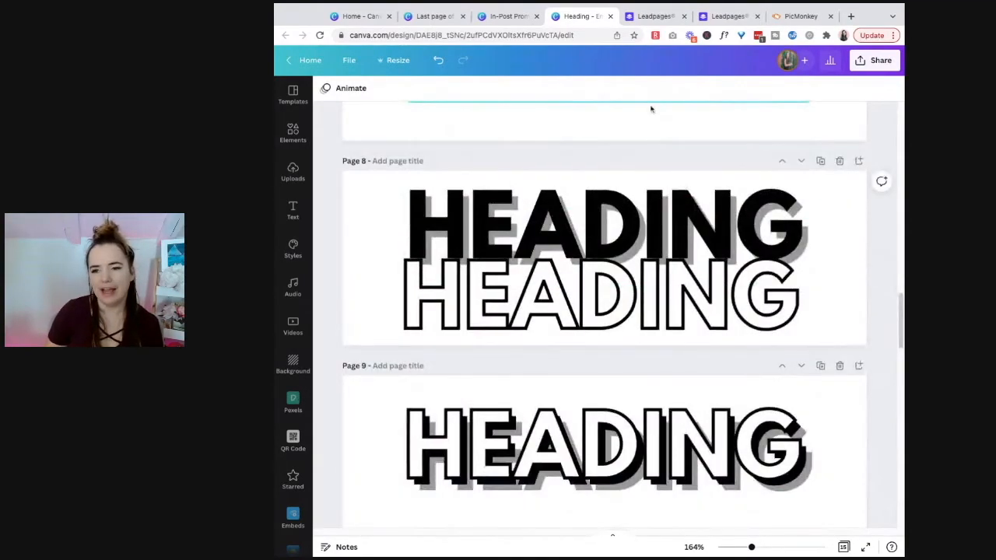
scroll(654, 109, "down", 5)
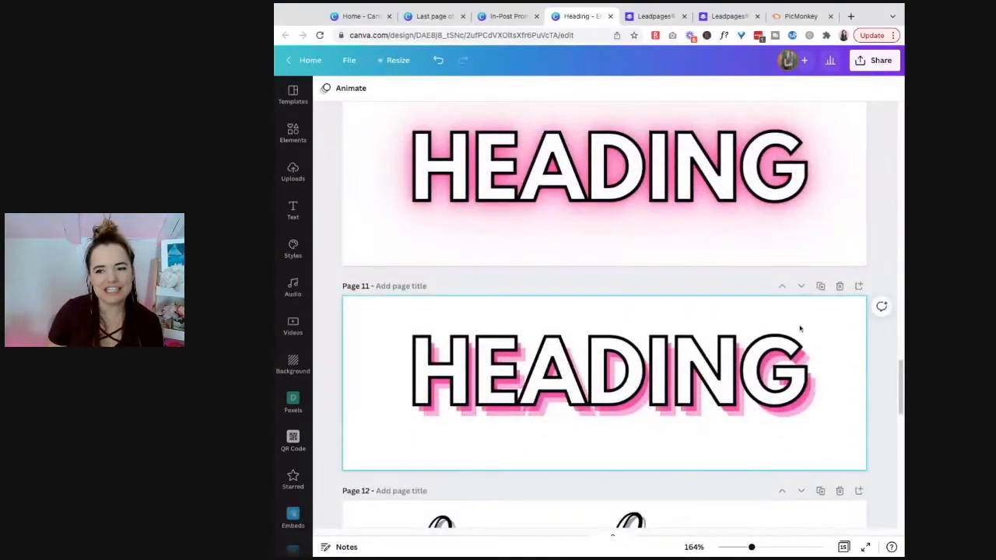